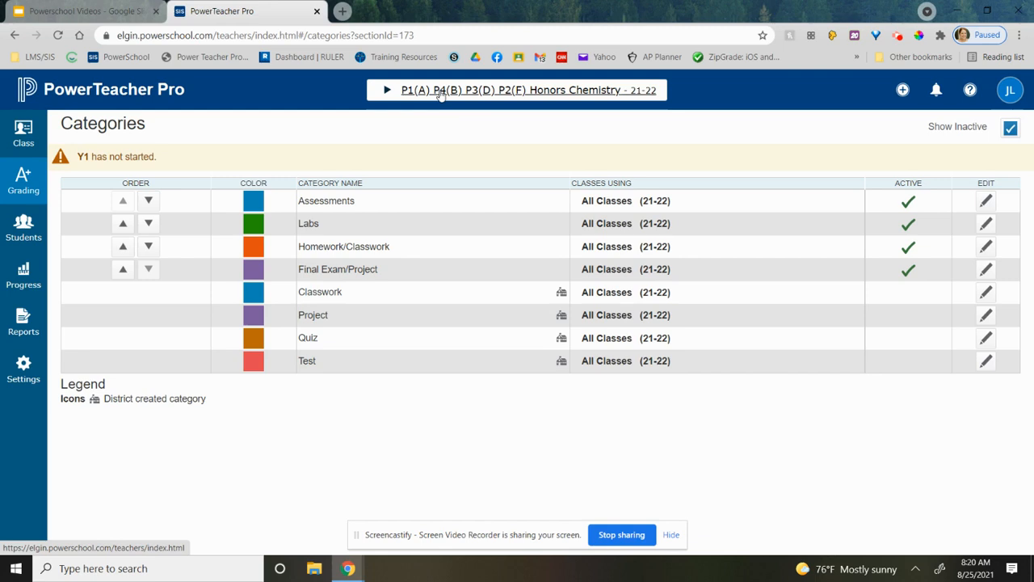
click(441, 91)
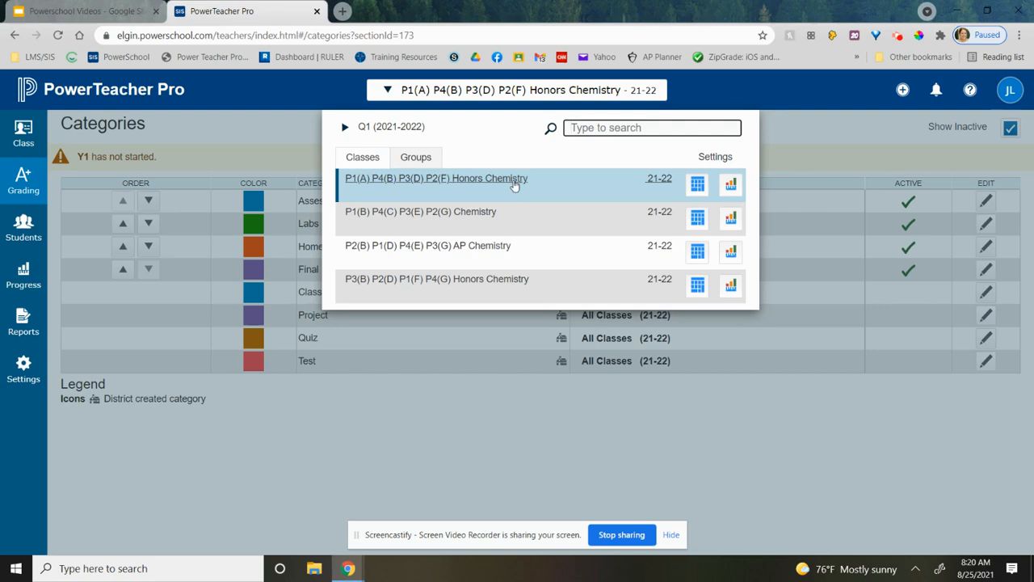
click(815, 139)
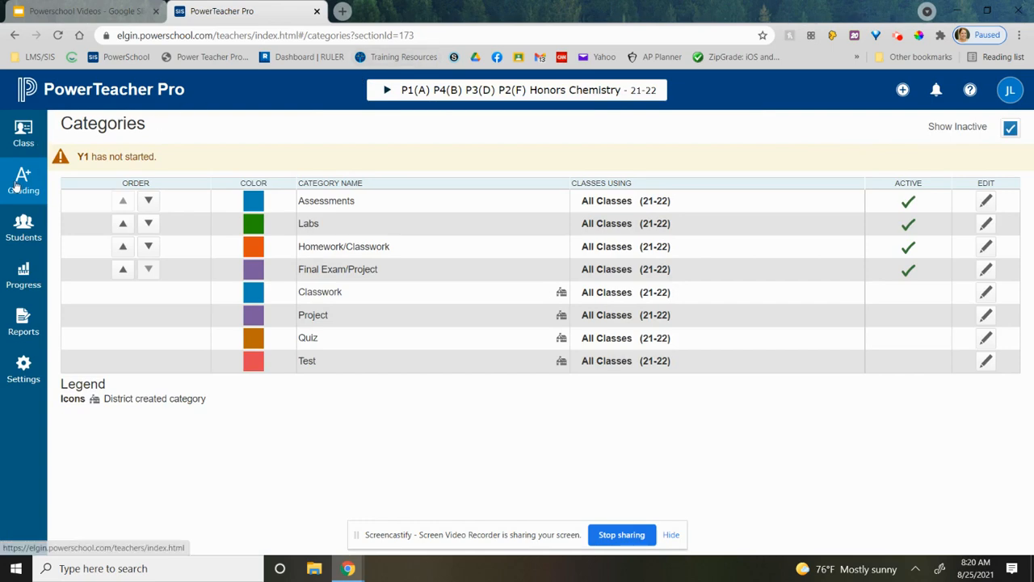
click(20, 186)
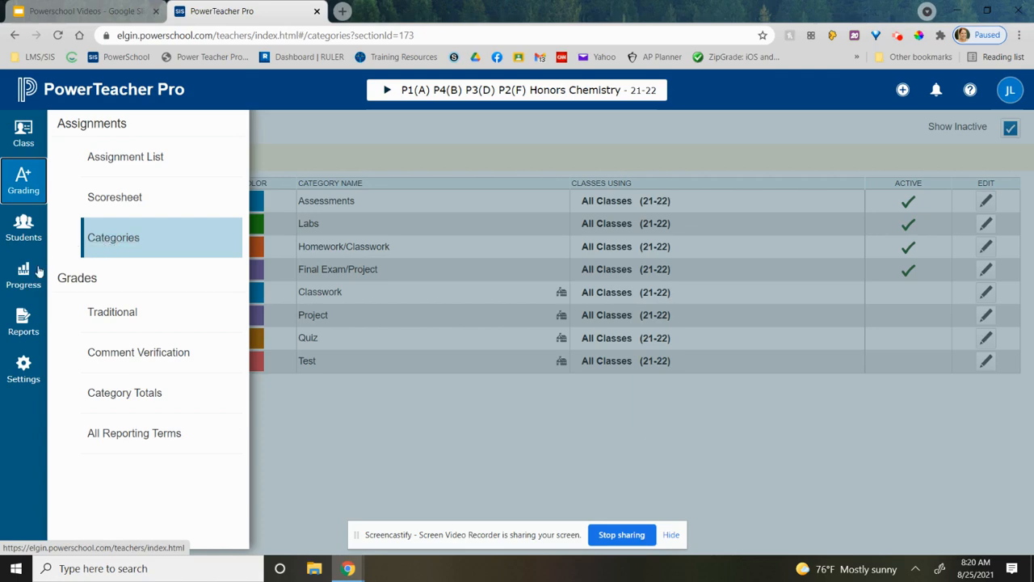
- Open the S1 reporting term's formula for editing in the Honors Chemistry class's Traditional Grade Calculations settings
click(24, 370)
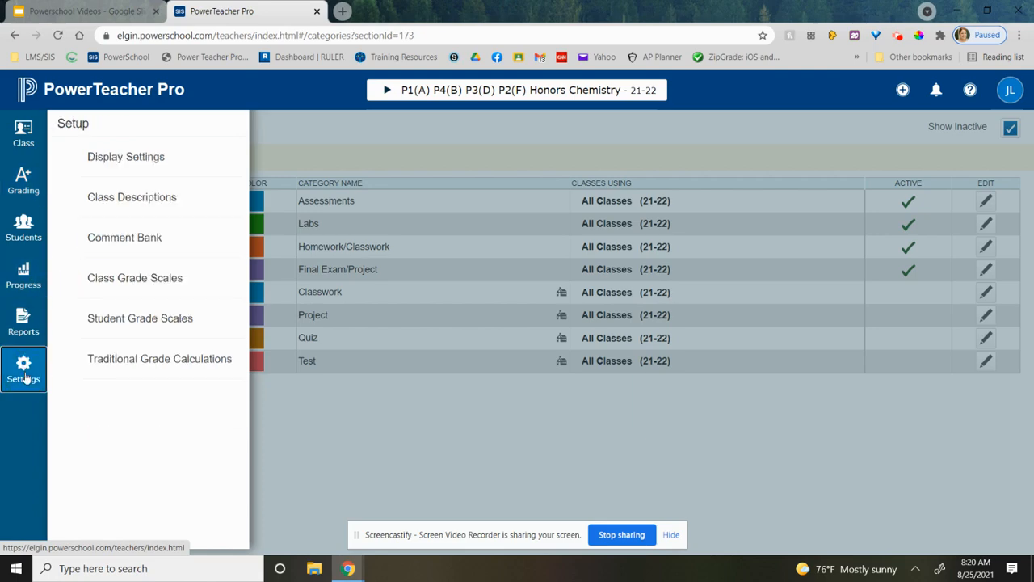
click(159, 360)
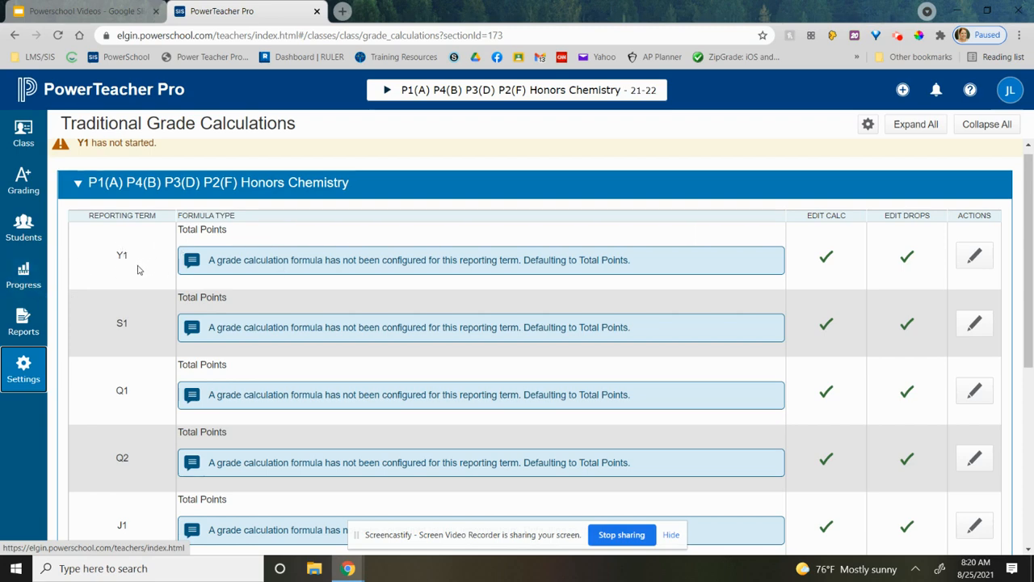
click(976, 323)
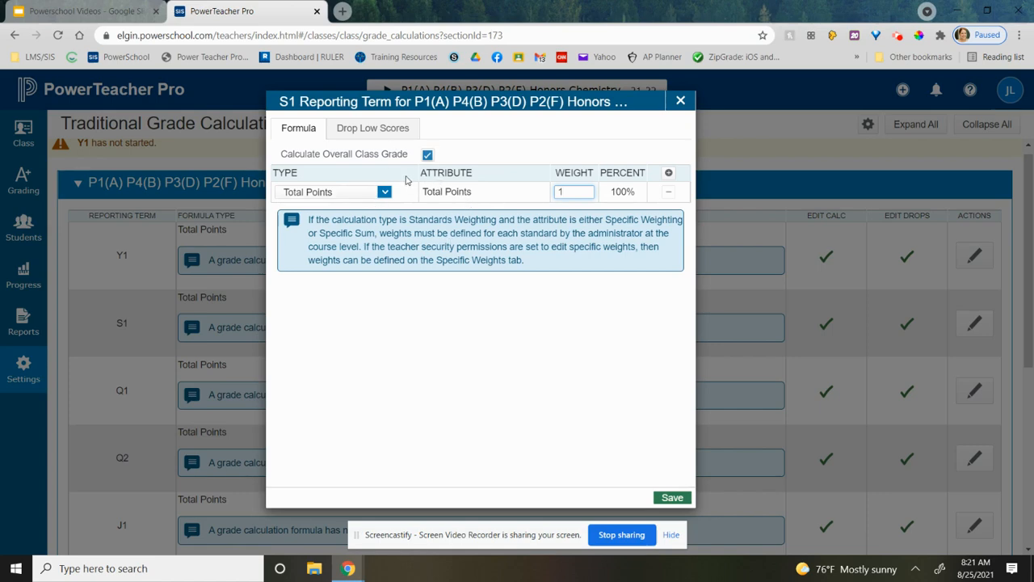
- Change the S1 formula's first row to Category Weighting for Assessments with a weight of 50
click(385, 192)
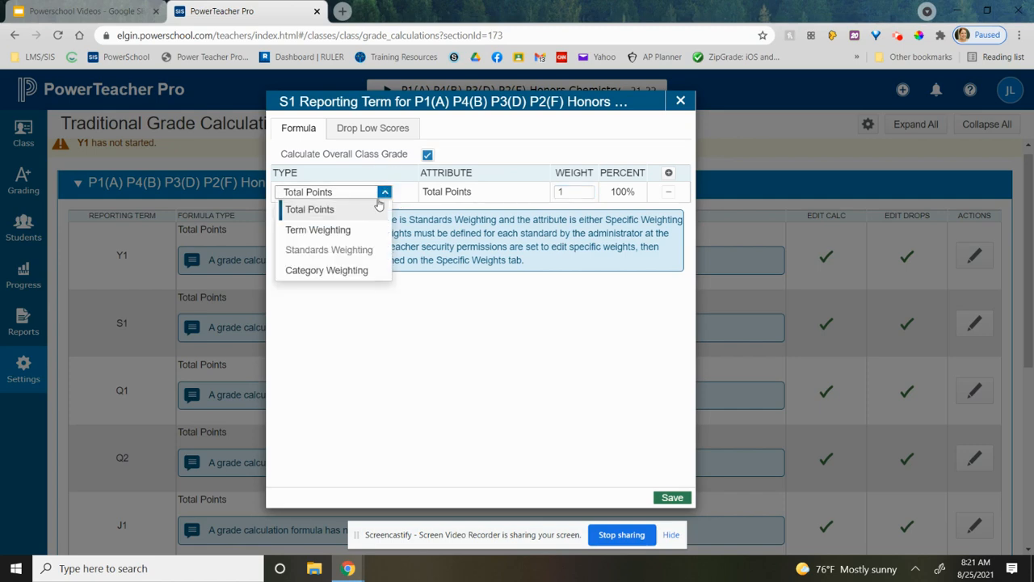
click(360, 273)
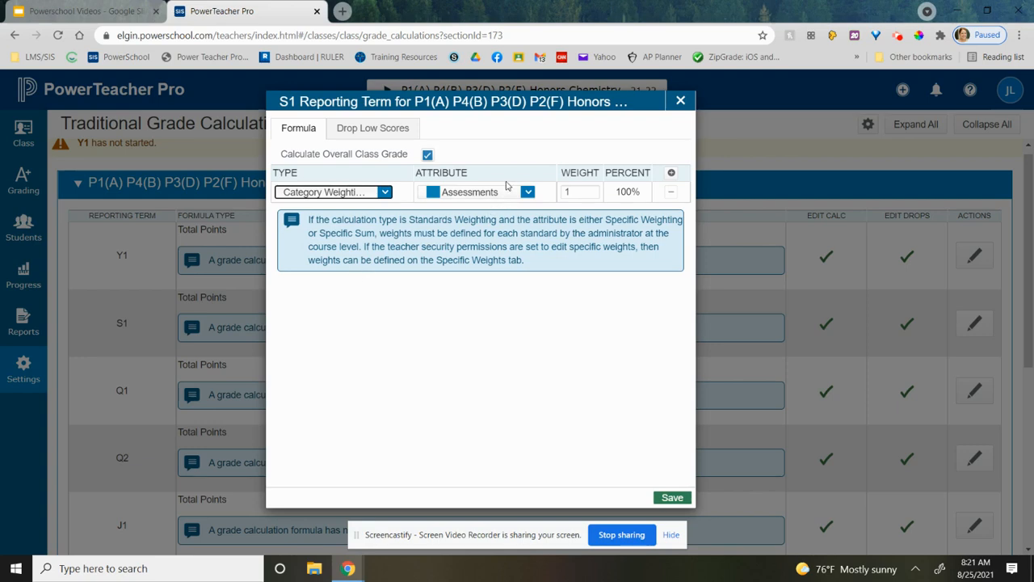
click(577, 193)
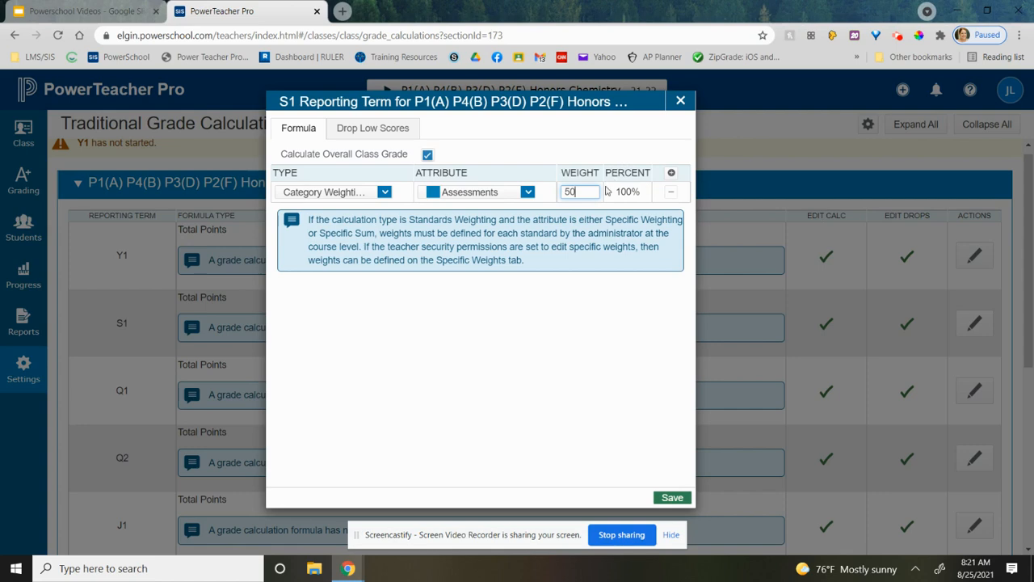
- Add a Category Weighting row for Labs to the S1 formula with a weight of 20
click(672, 175)
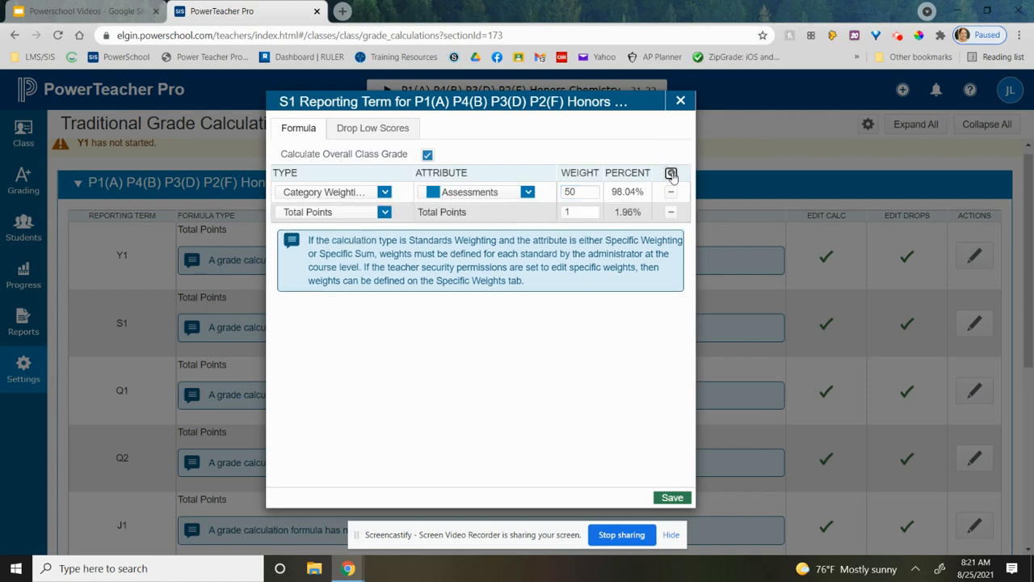
click(386, 214)
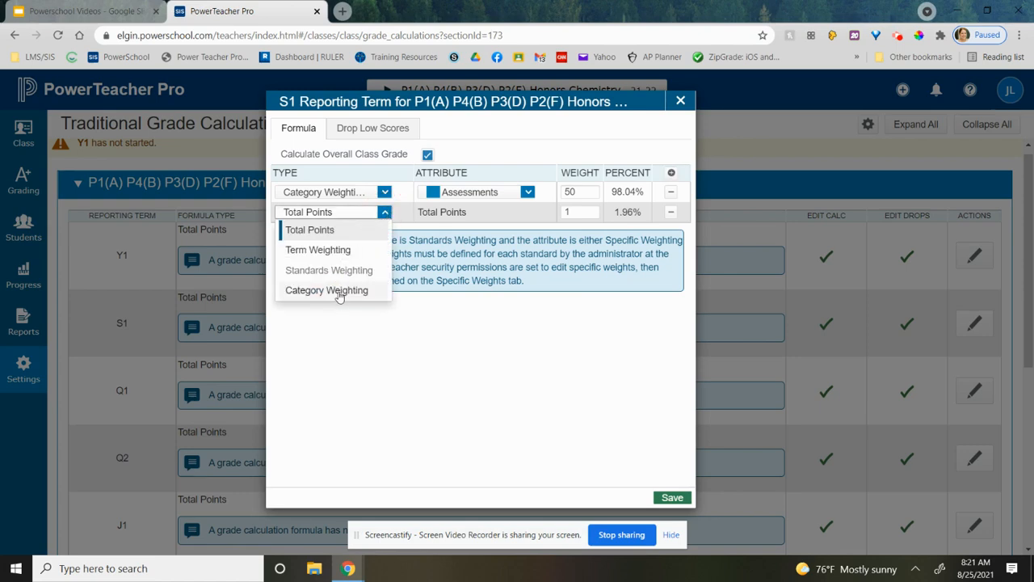
click(339, 295)
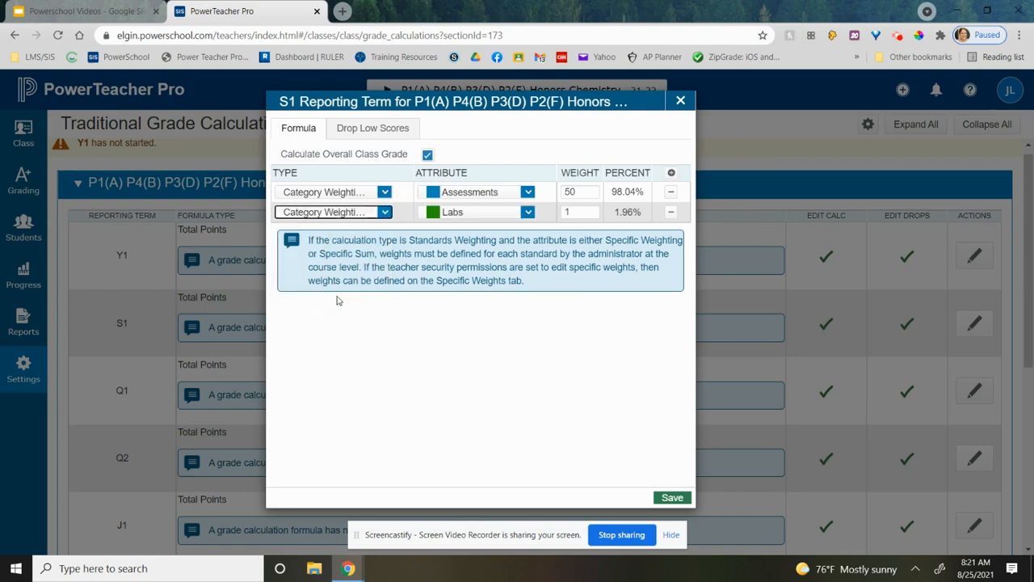
double_click(567, 211)
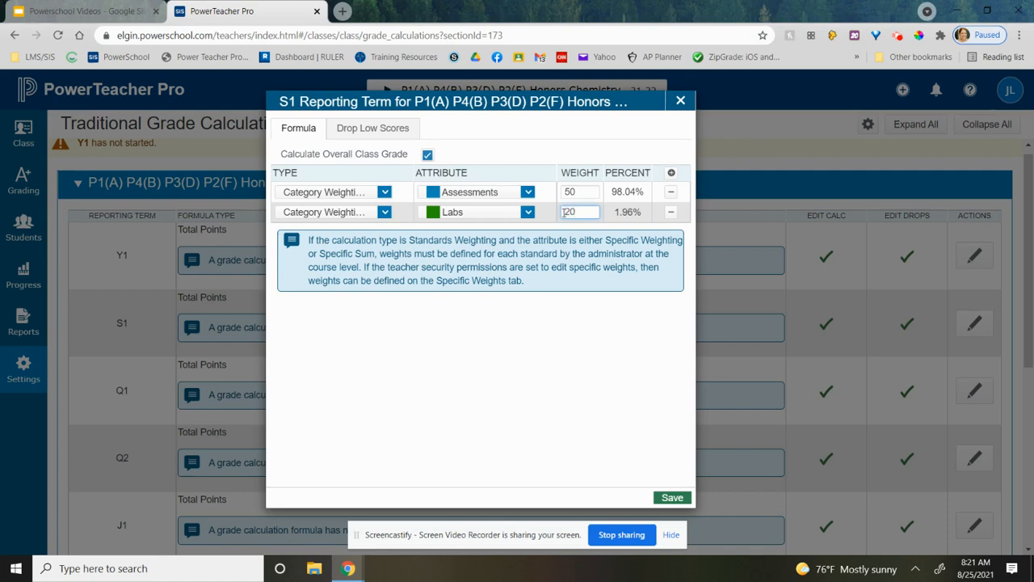
- Add a Category Weighting row for Homework/Classwork to the S1 formula with a weight of 20
click(672, 174)
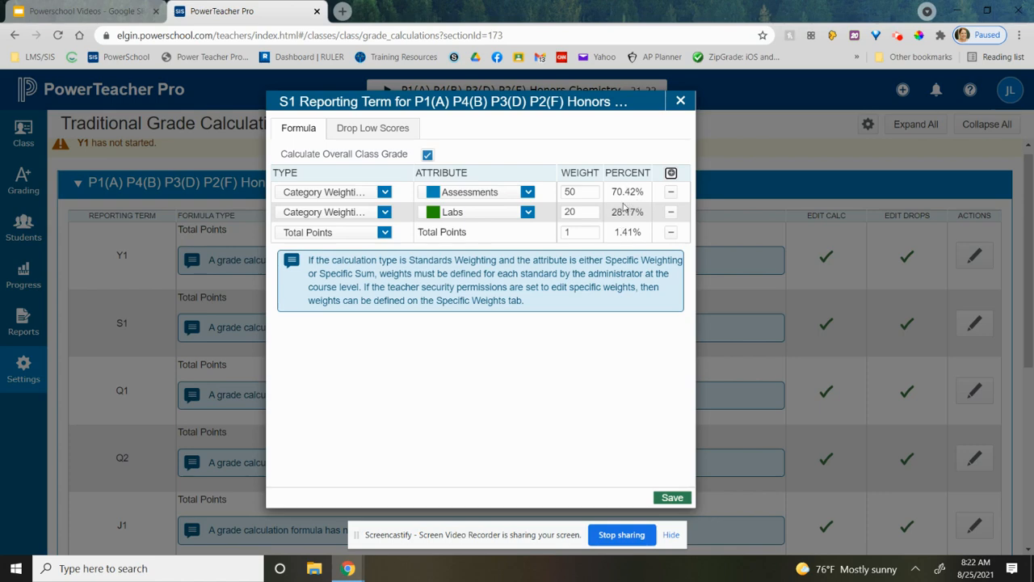
click(385, 233)
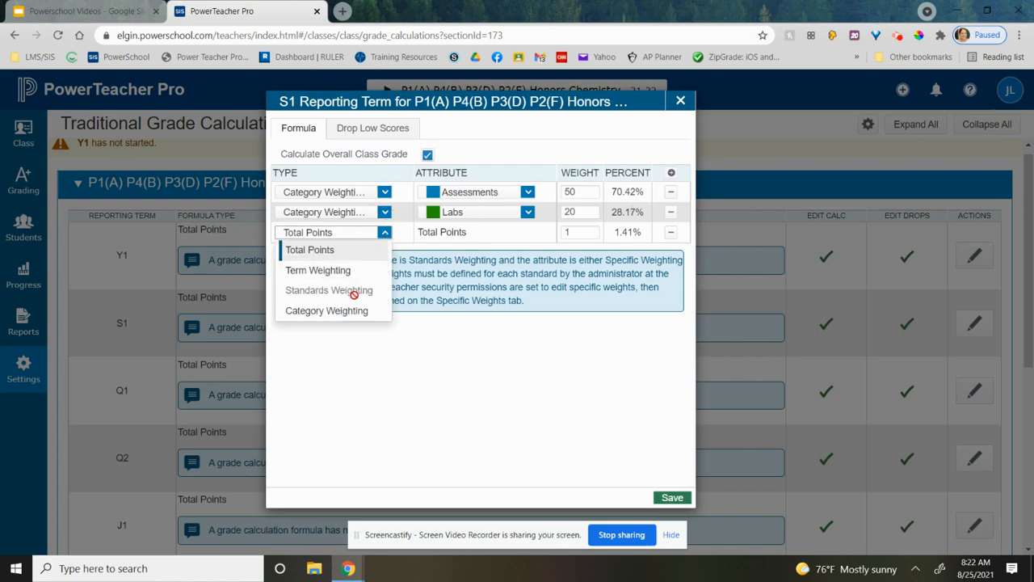
click(331, 311)
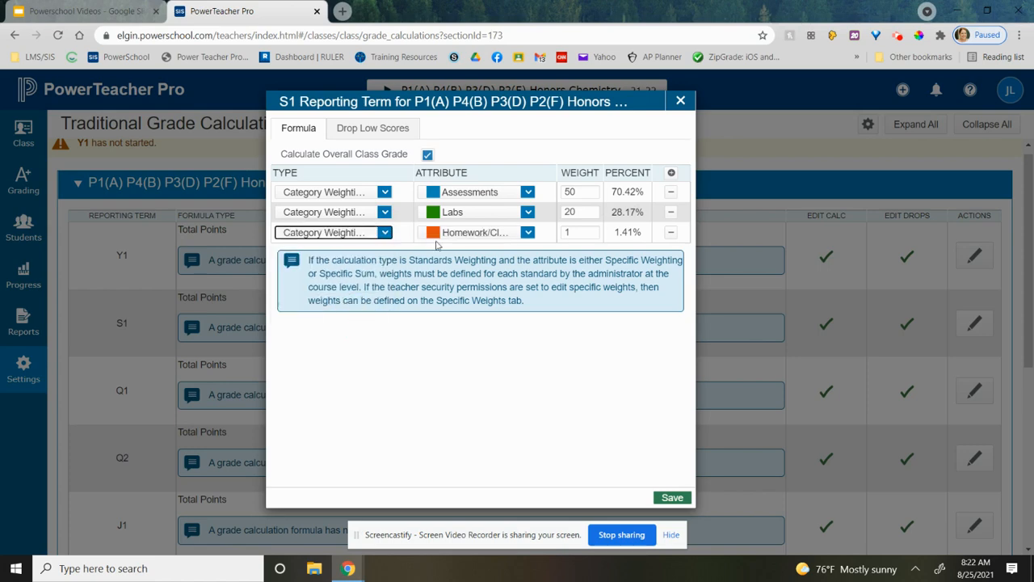
click(579, 231)
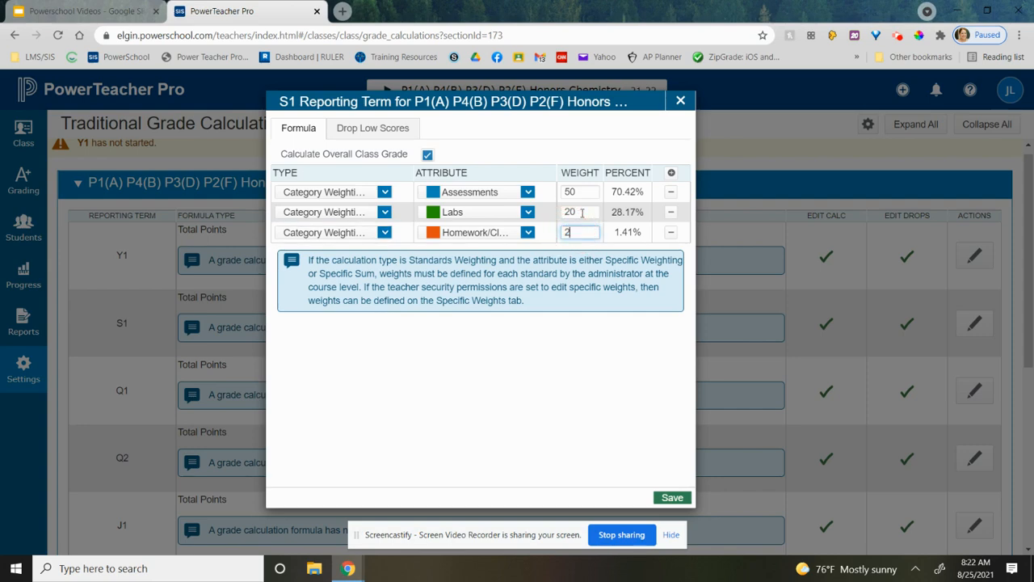
- Add a Category Weighting row for Final Exam/Project to the S1 formula with a weight of 10
click(674, 174)
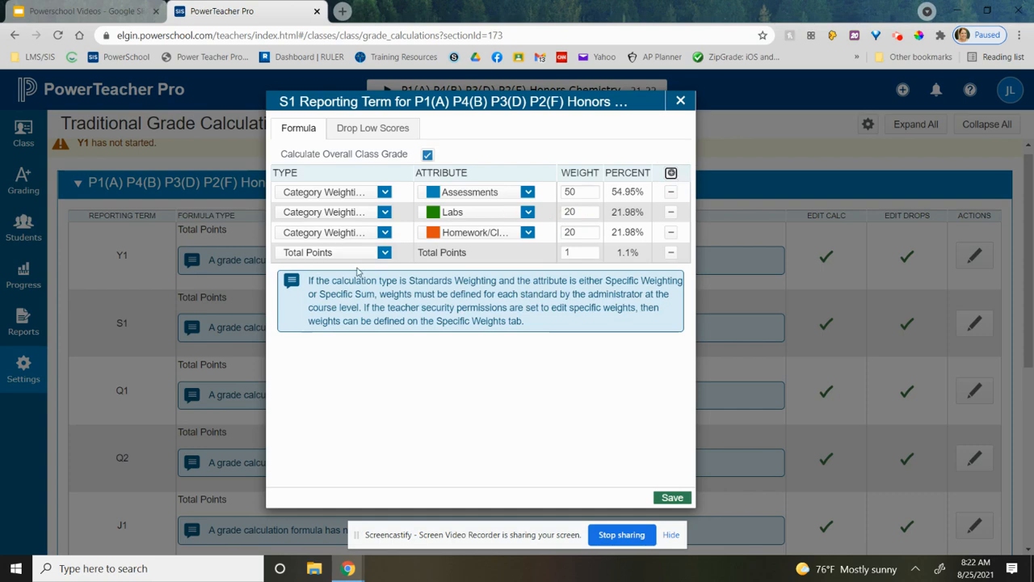
click(385, 253)
click(329, 331)
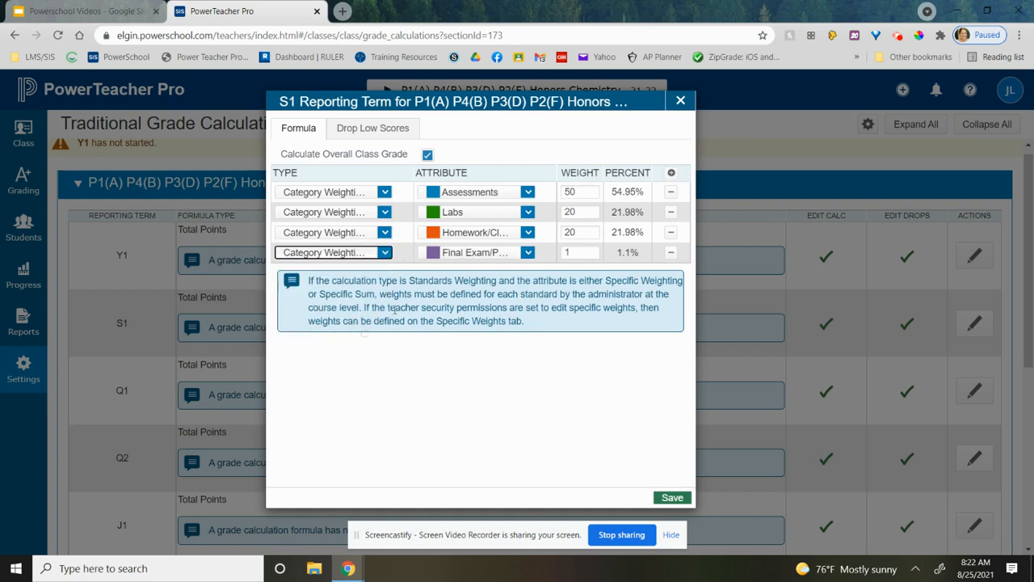
click(596, 253)
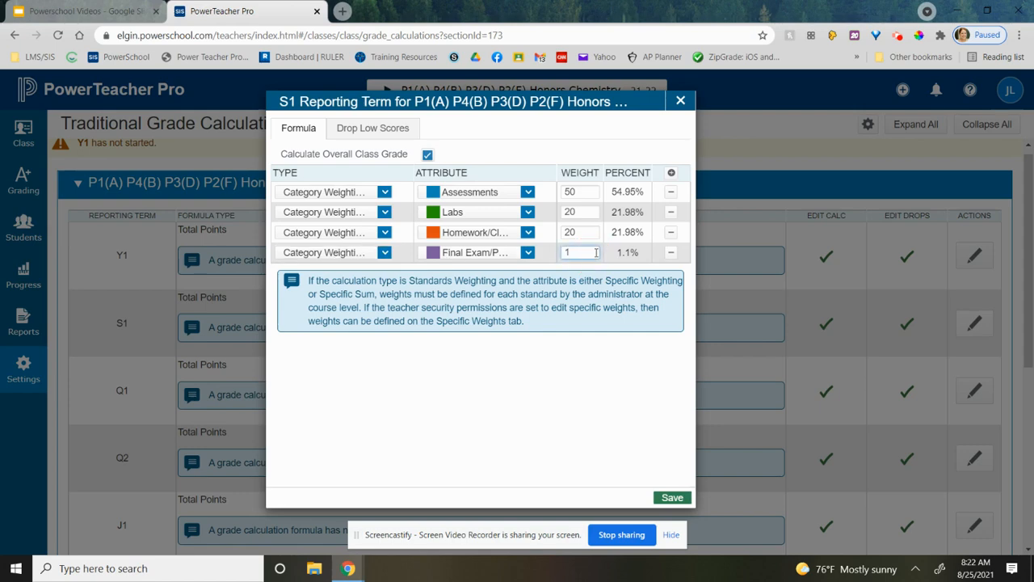
text(0)
click(634, 398)
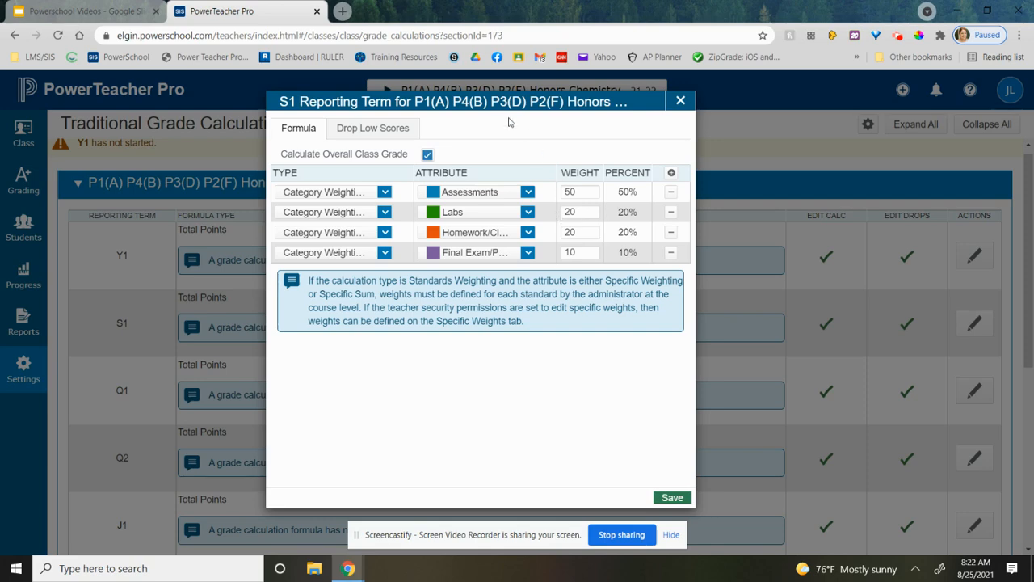
- Review the low-score dropping options for S1, keep None, and save the term's calculation
click(386, 132)
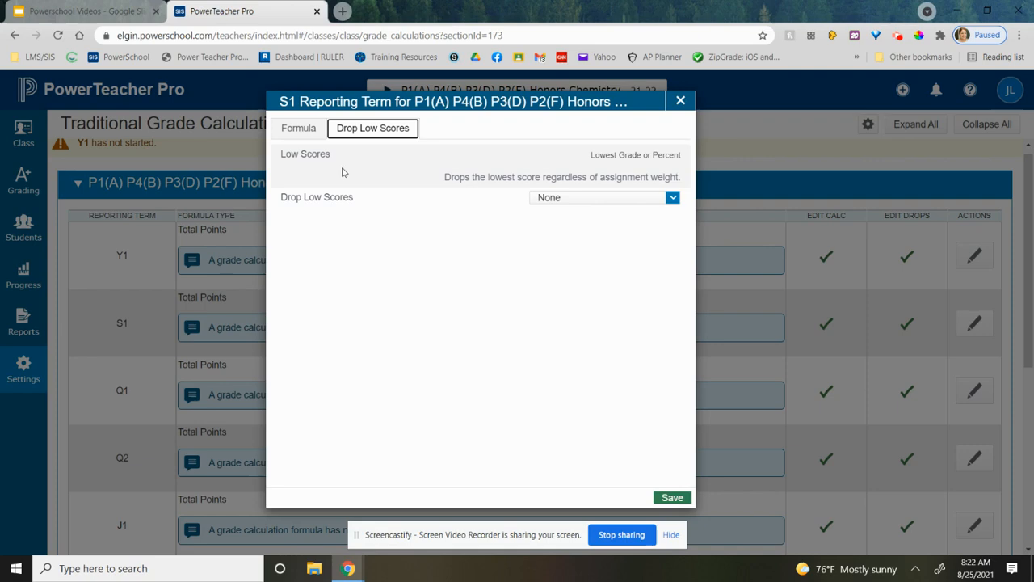
click(608, 201)
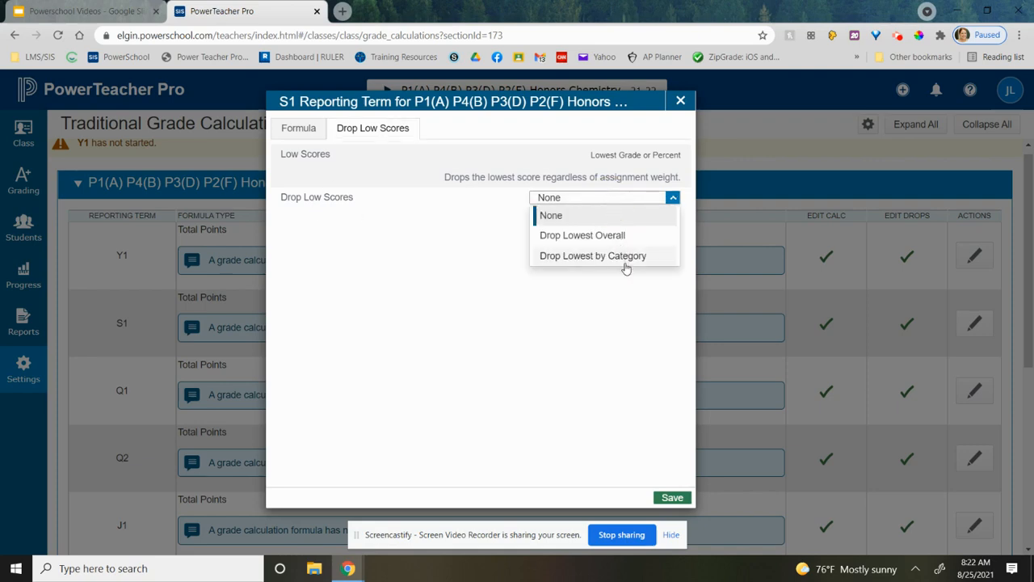
click(658, 218)
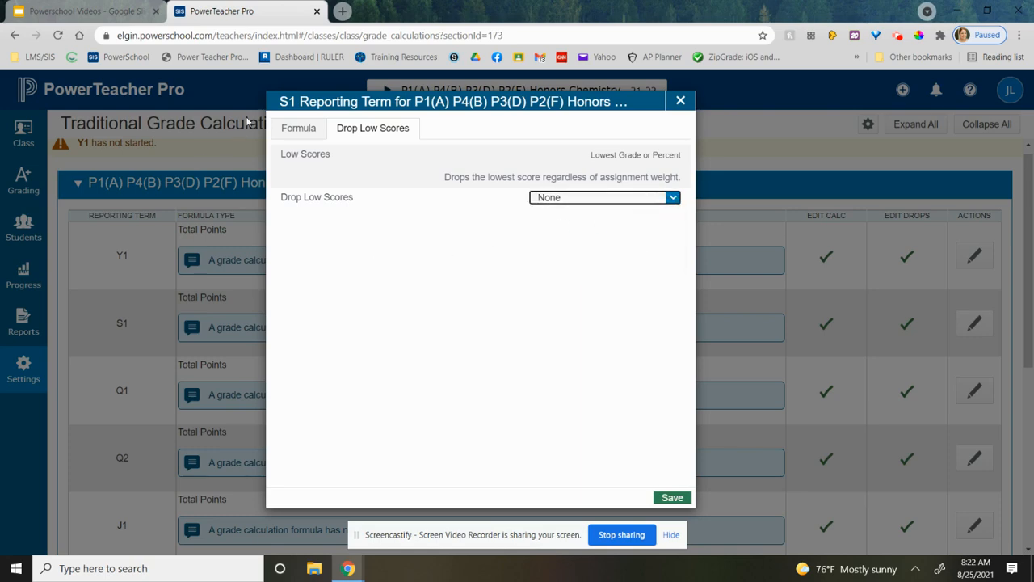
click(297, 132)
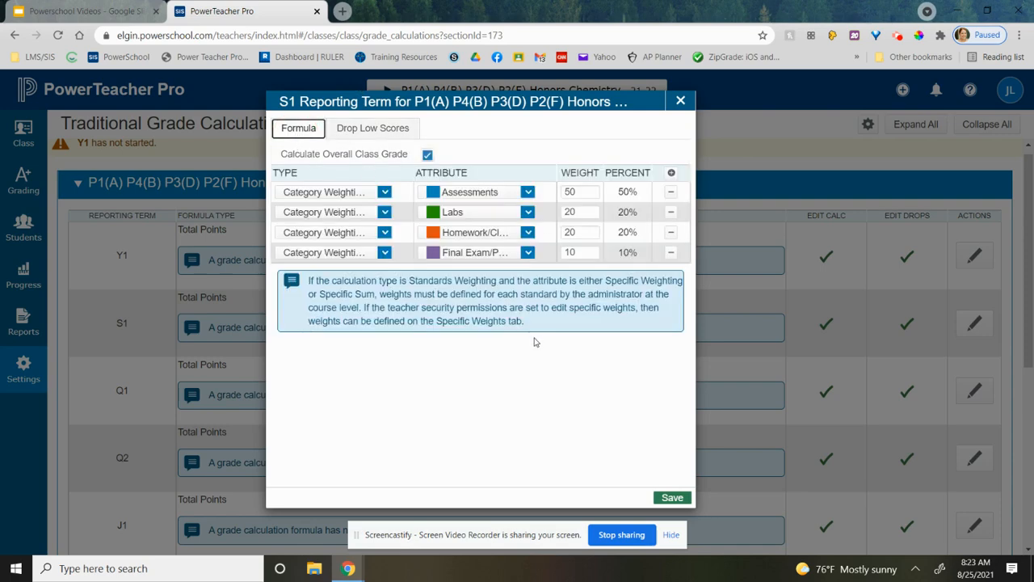
click(675, 498)
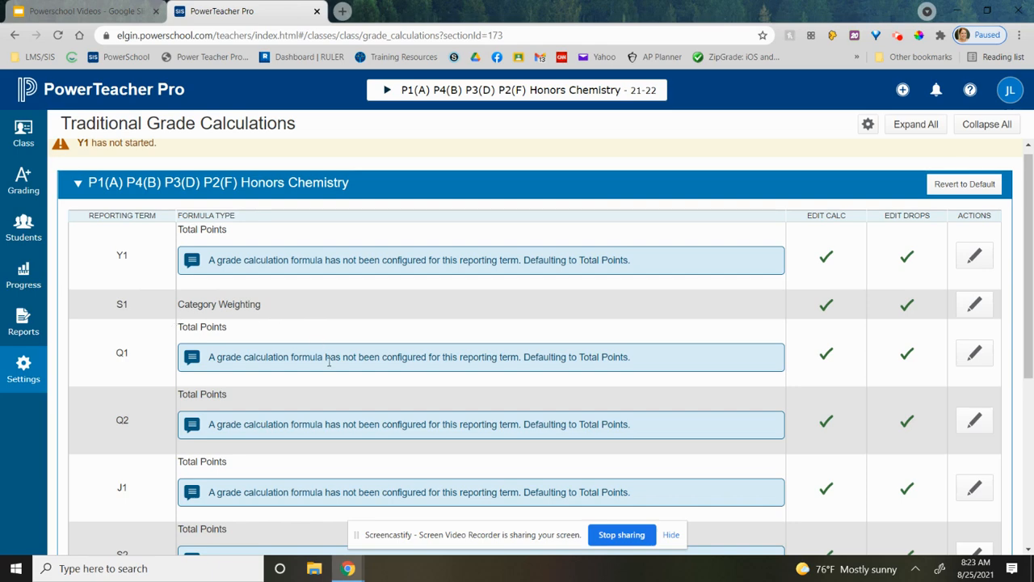
- Set up a within-class copy of the traditional grade calculations from P1(A) P4(B) P3(D) P2(F) Honors Chemistry, using S1 (Category Weighting) as source
scroll(331, 368, down, 3)
scroll(533, 381, up, 2)
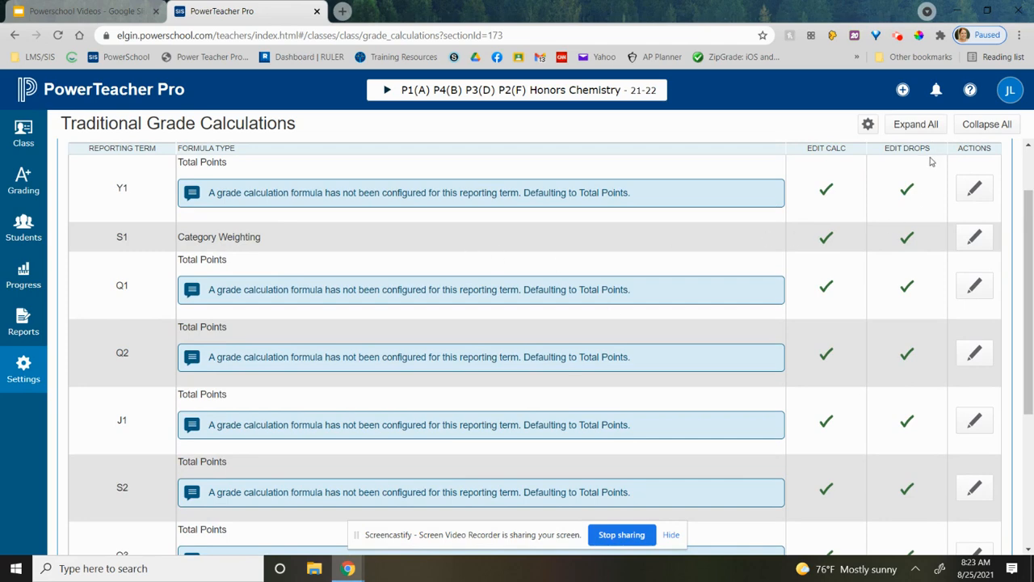
click(868, 127)
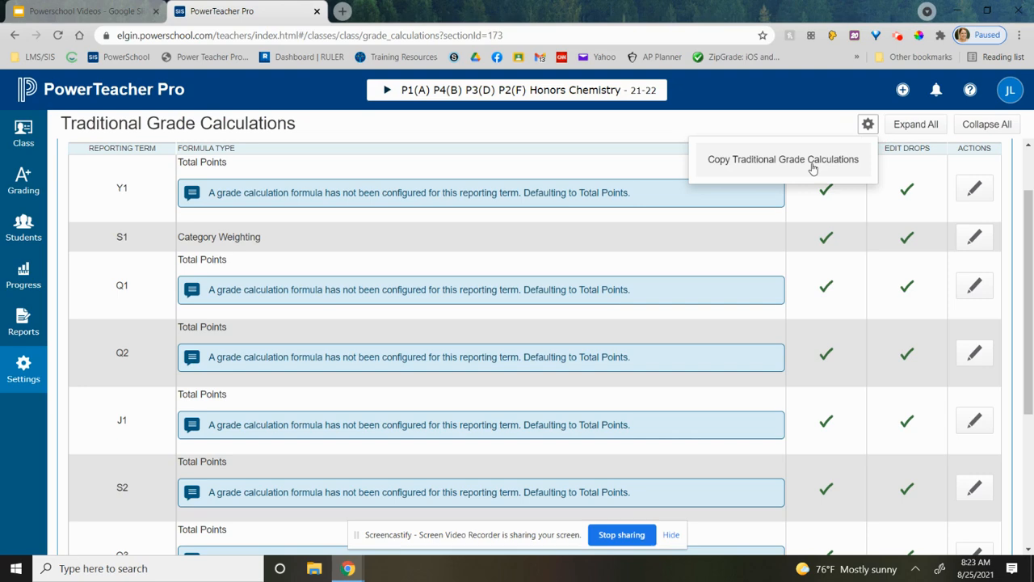
click(813, 169)
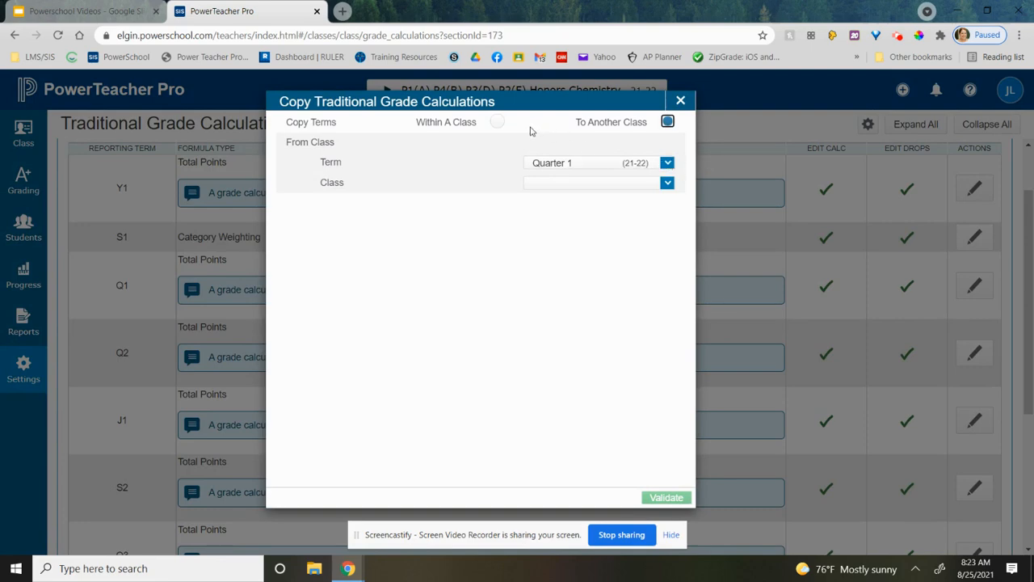
click(497, 123)
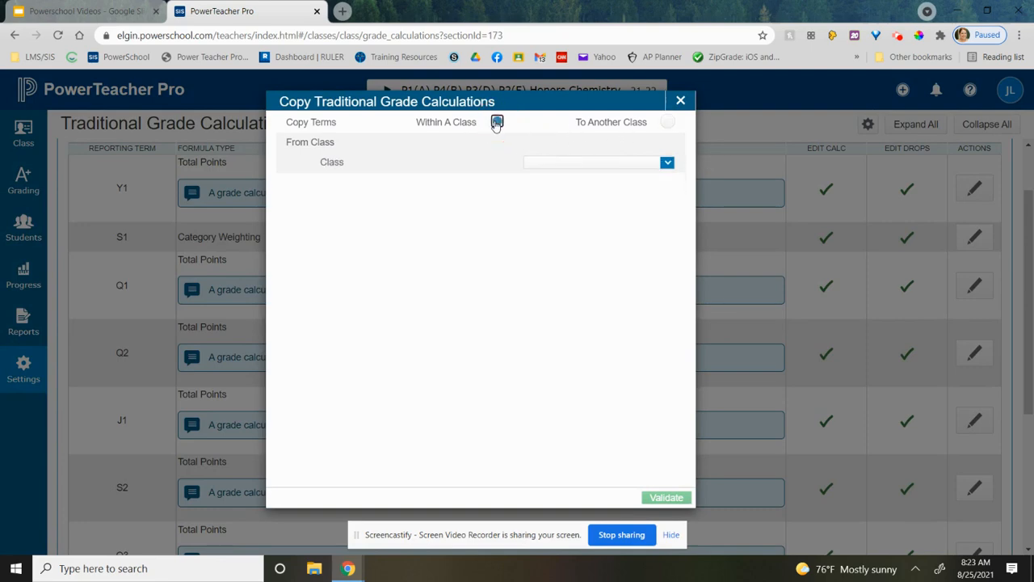
click(564, 166)
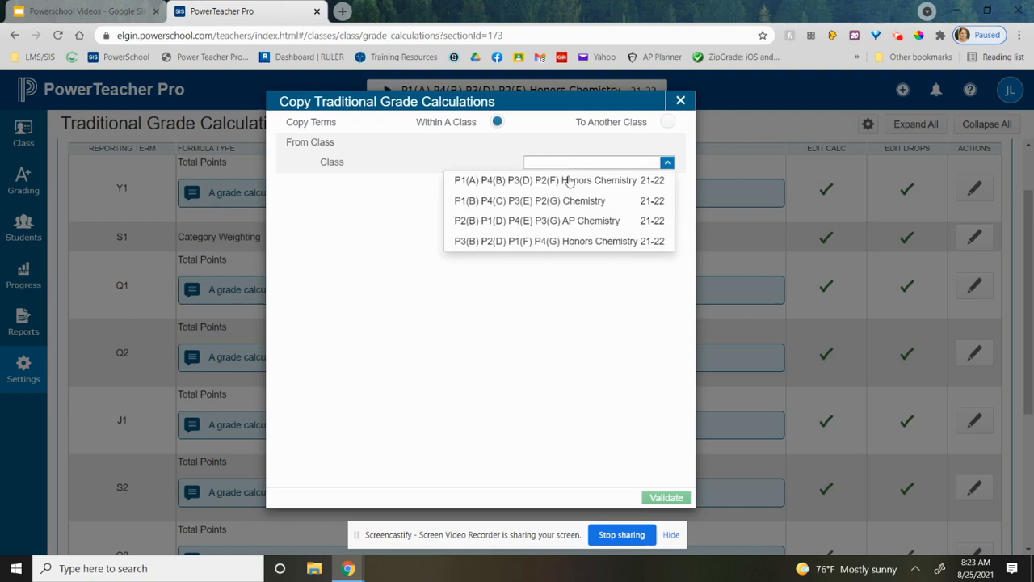
click(584, 187)
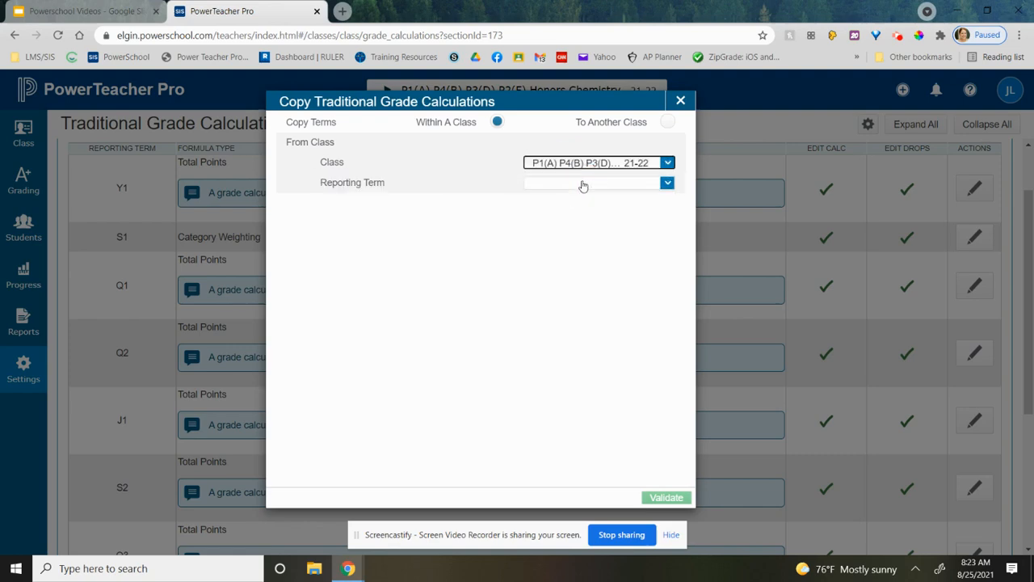
click(583, 184)
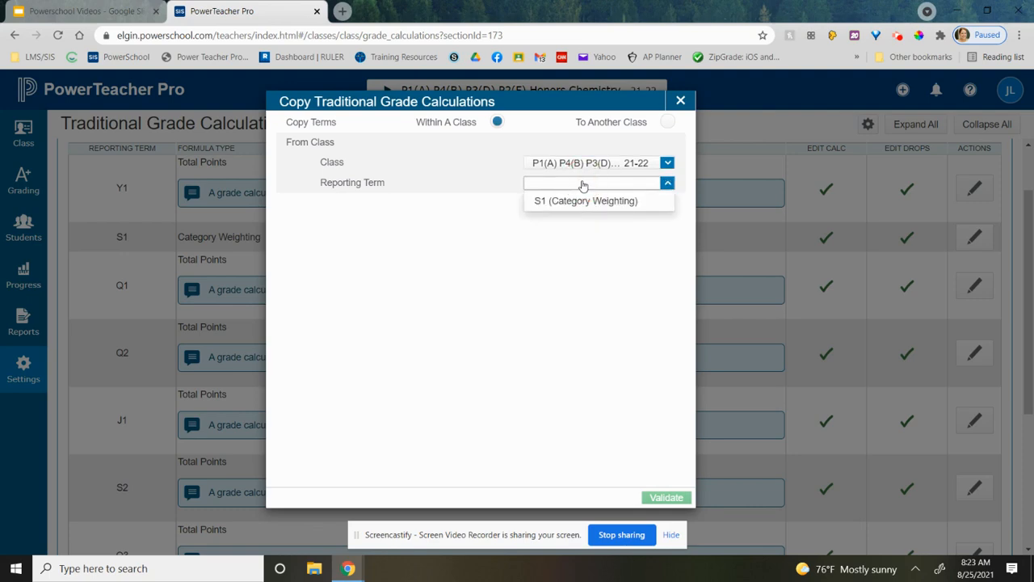
click(577, 204)
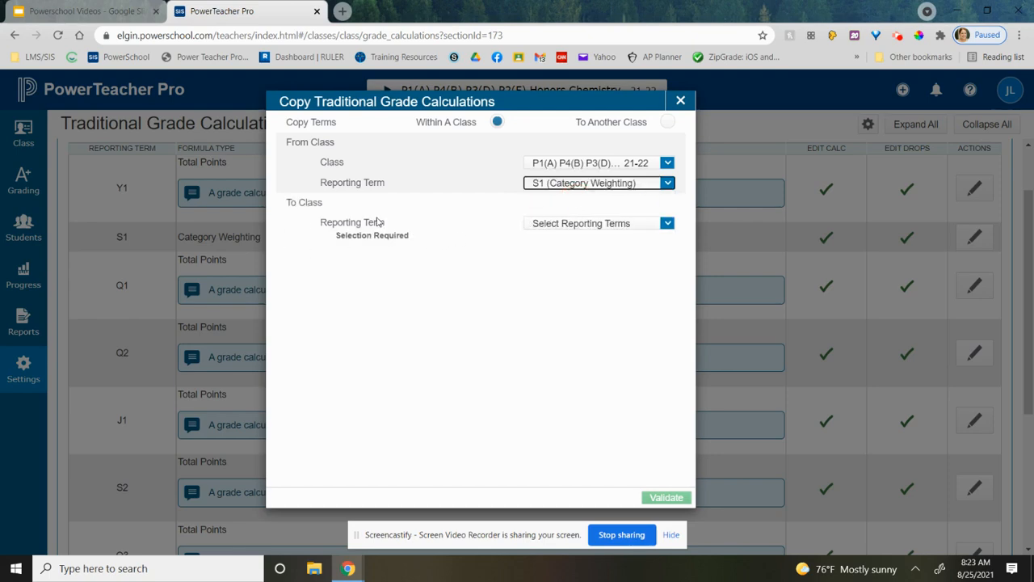
- Select Y1, Q1, Q2, J1, S2, Q3 and Q4 as the reporting terms that receive the S1 calculation
click(571, 222)
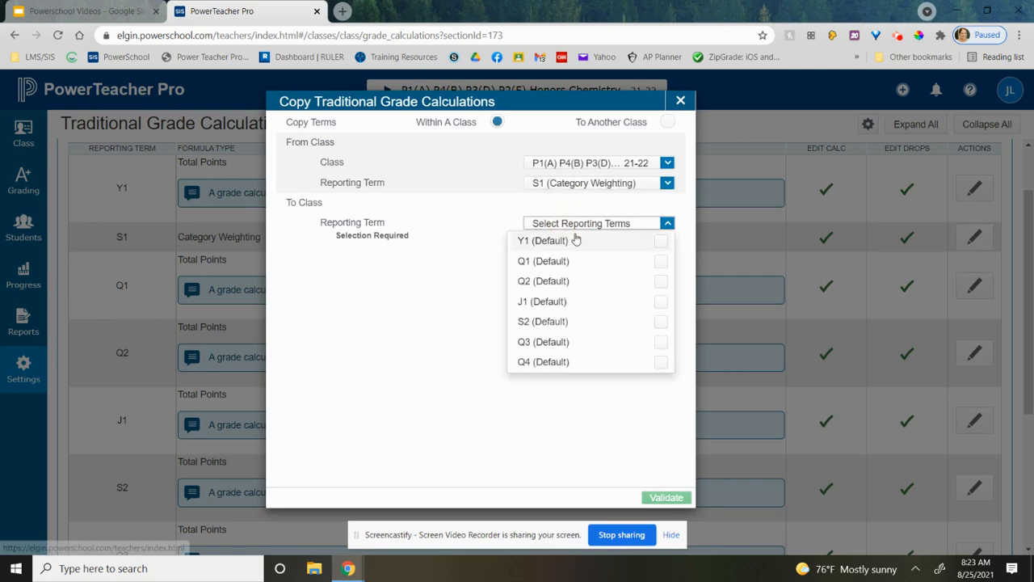
click(662, 241)
click(659, 262)
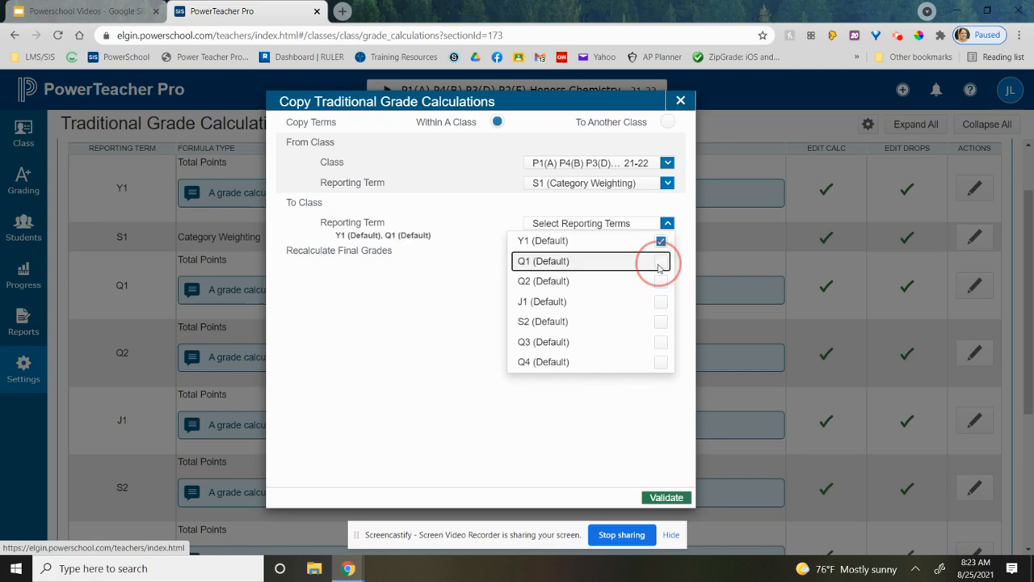
click(661, 281)
click(661, 301)
click(661, 322)
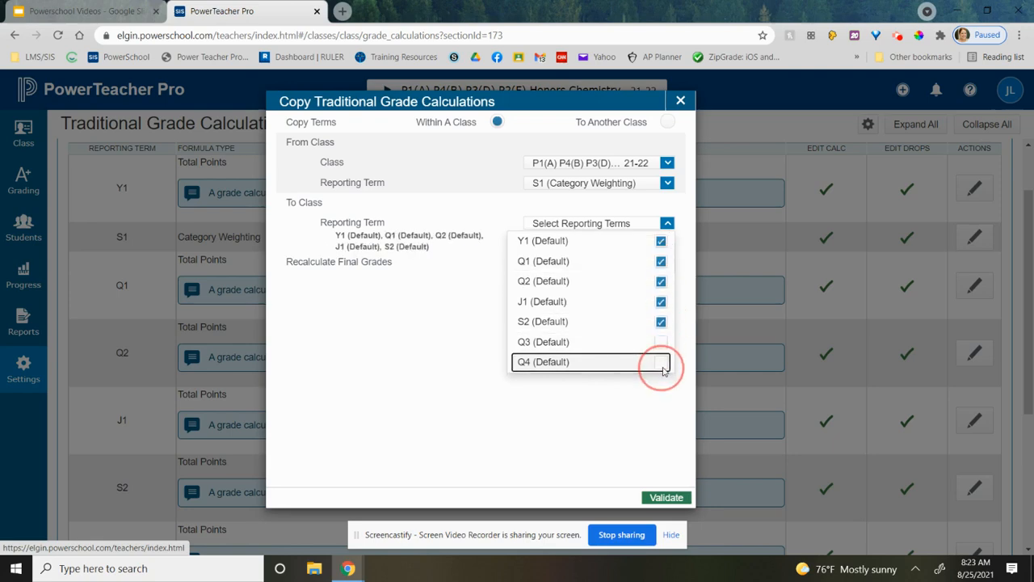
click(662, 365)
click(662, 343)
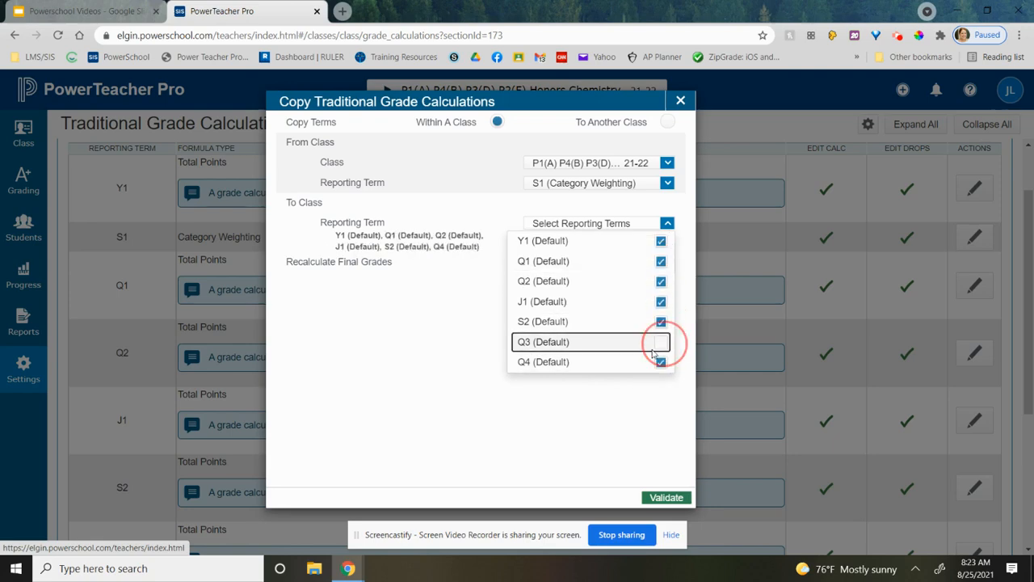
click(571, 462)
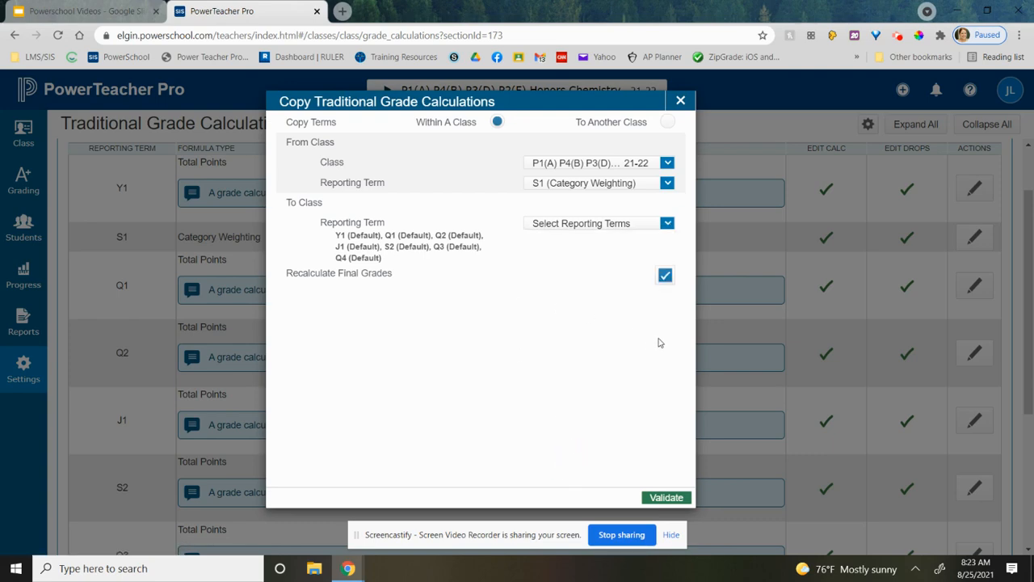
- Validate the within-class copy, review its summary, and copy the S1 calculation with final grades recalculated
click(668, 498)
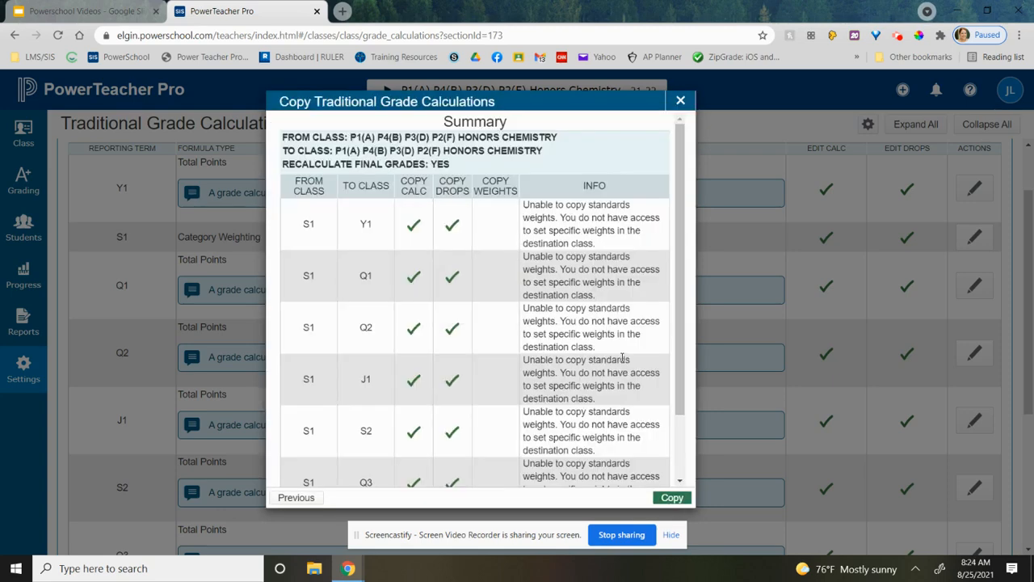
scroll(612, 322, down, 2)
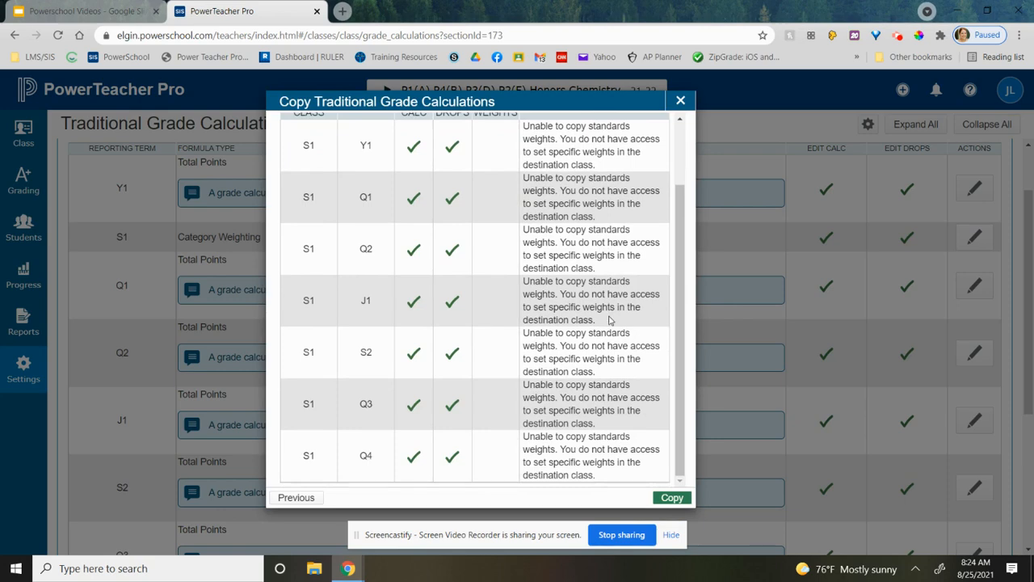
click(672, 498)
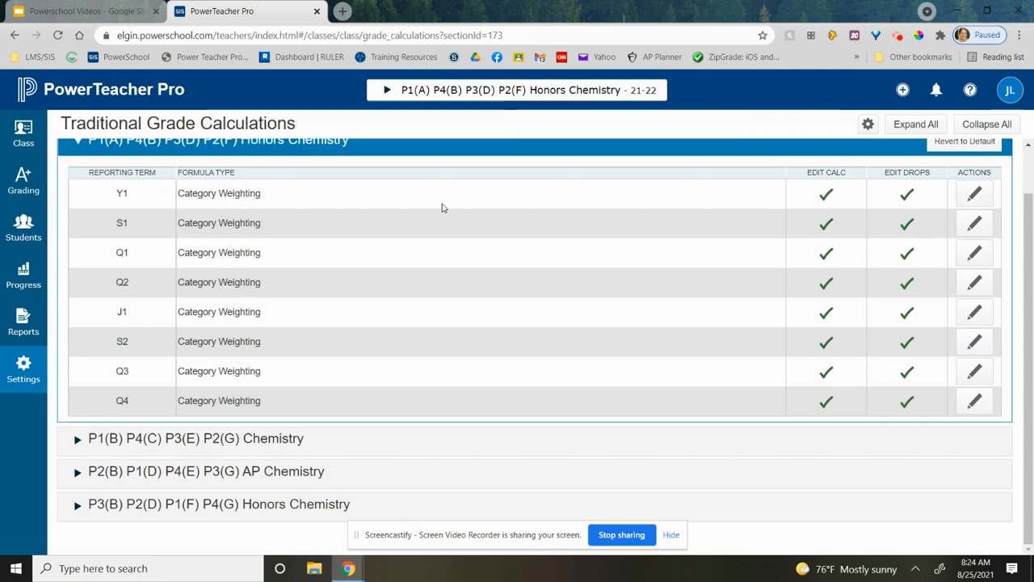
- Start another copy of traditional grade calculations, choosing to copy to another class
click(624, 94)
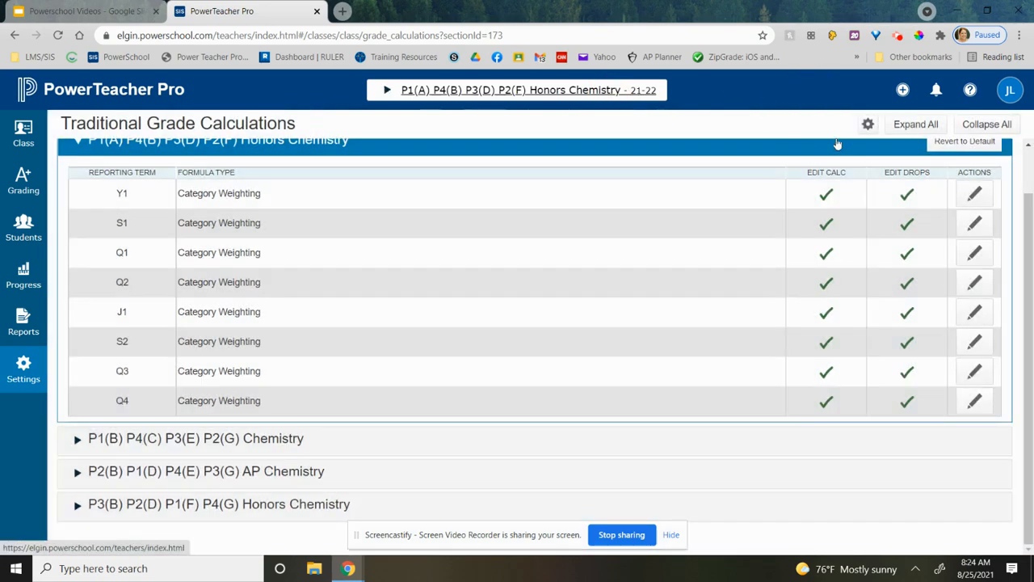
click(868, 125)
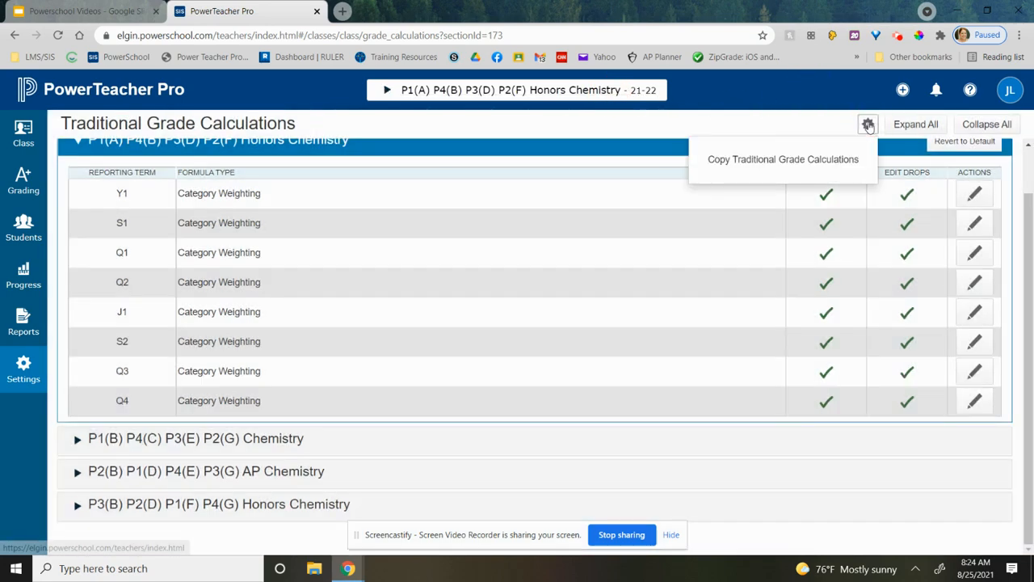
click(821, 161)
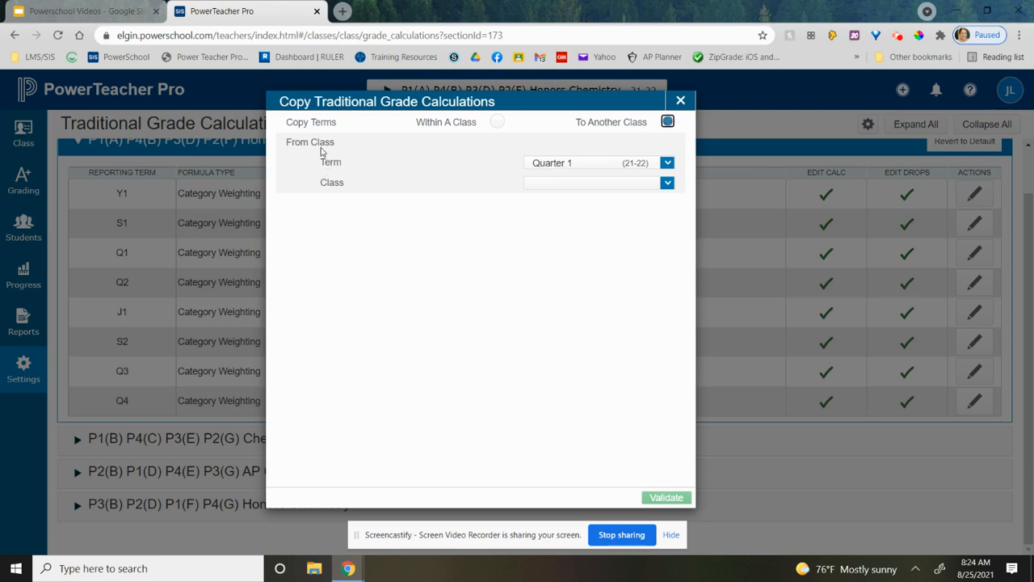
click(623, 184)
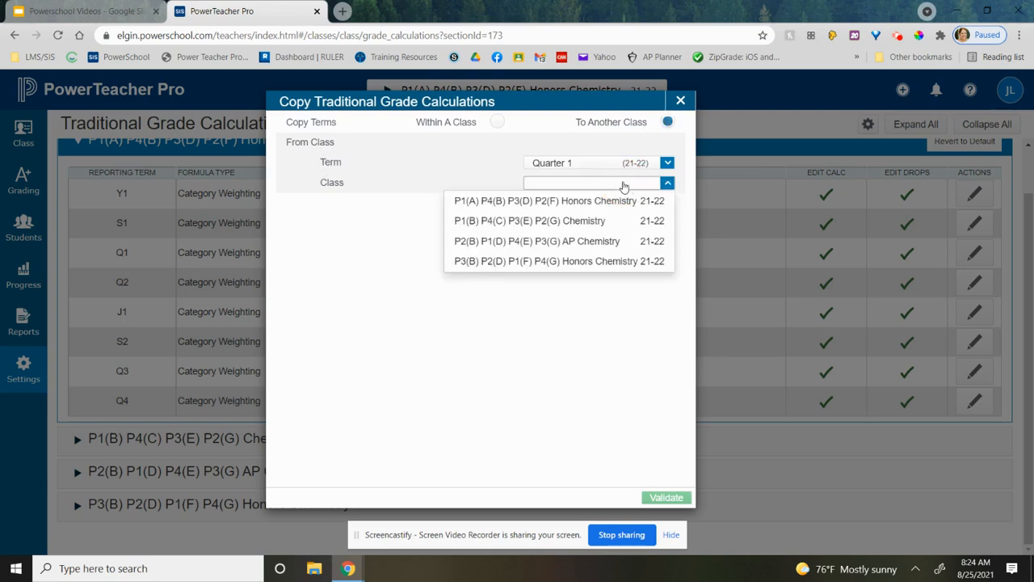
click(610, 267)
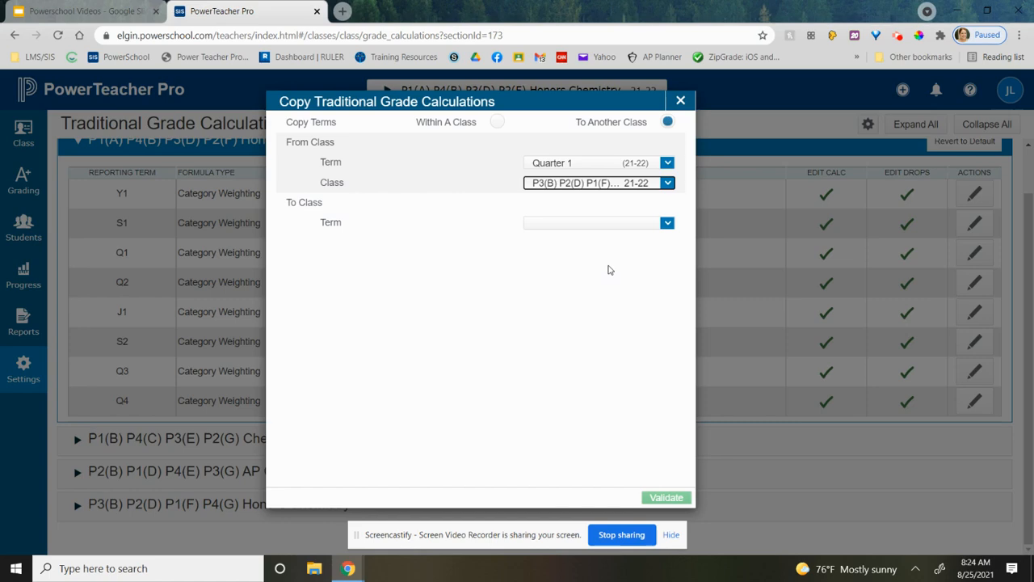
click(617, 221)
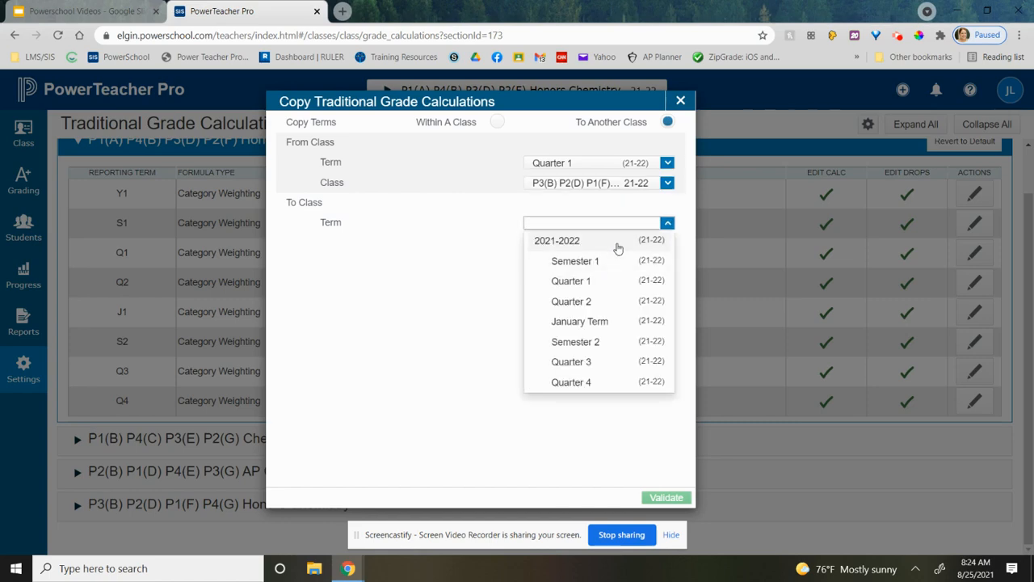
click(619, 261)
click(619, 249)
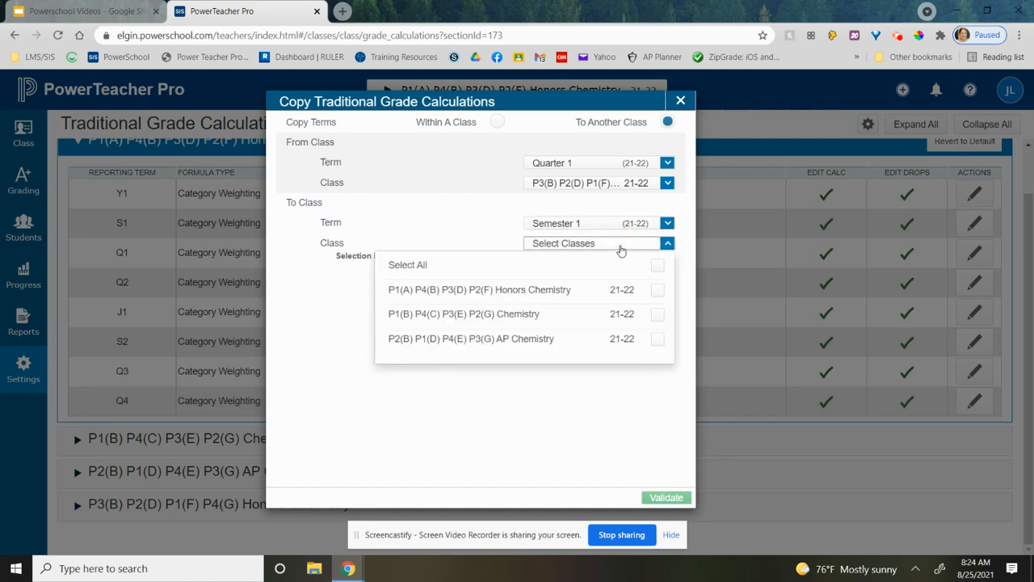
click(659, 340)
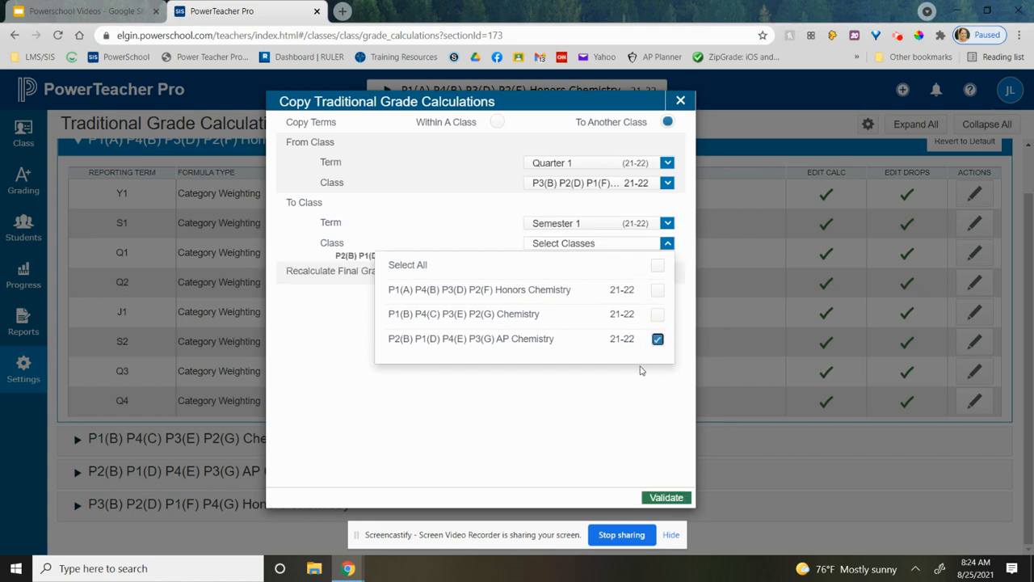
click(641, 371)
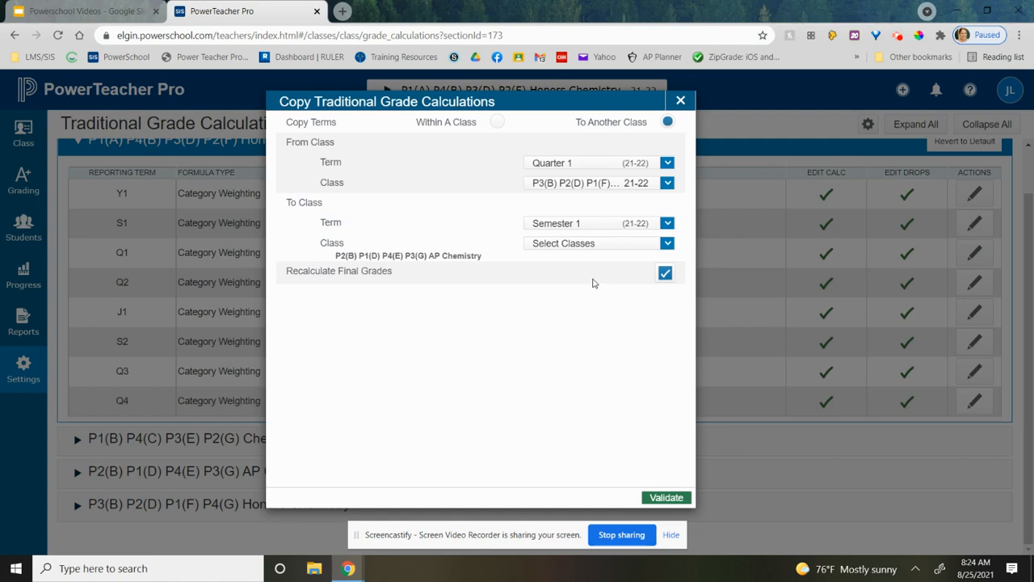
- Keep Quarter 1 as the source term and set the source class to P1(A) P4(B) P3(D) P2(F) Honors Chemistry
click(542, 167)
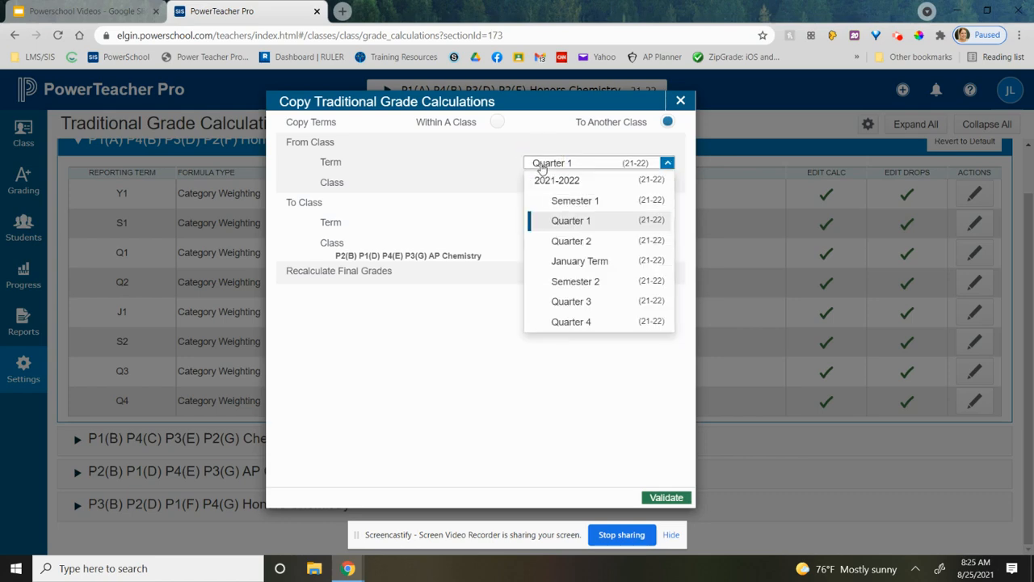
click(541, 165)
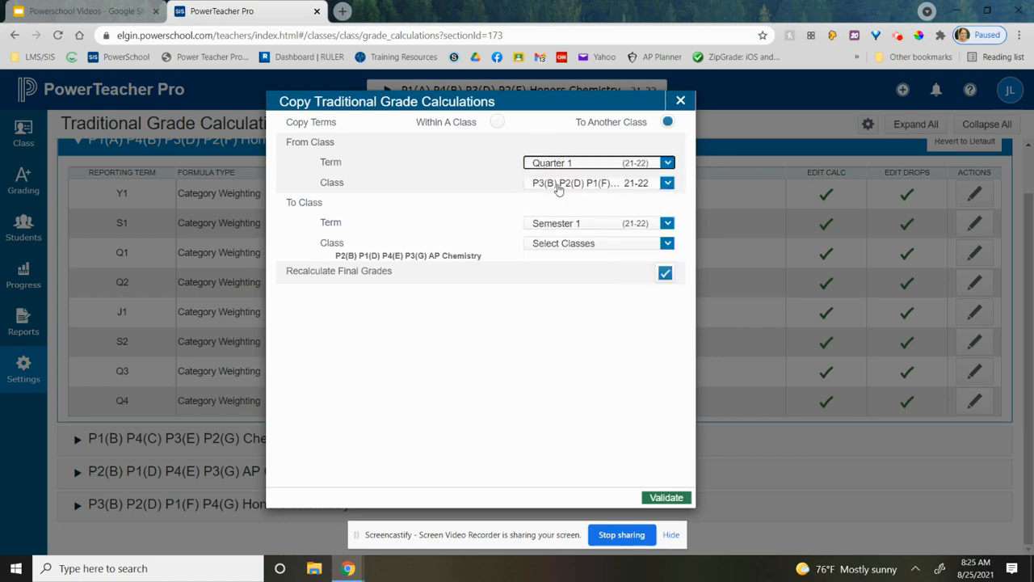
click(558, 185)
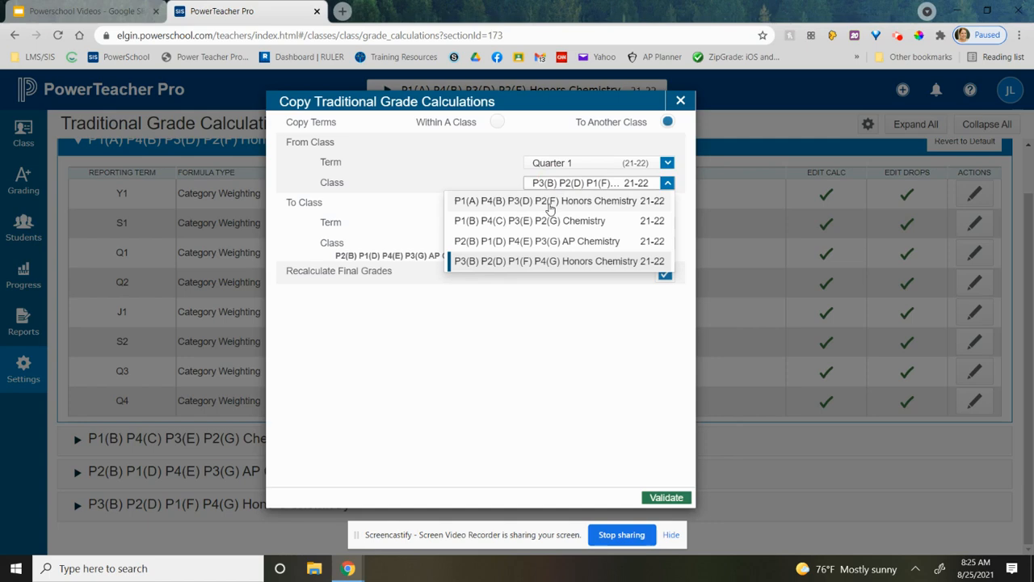
click(549, 208)
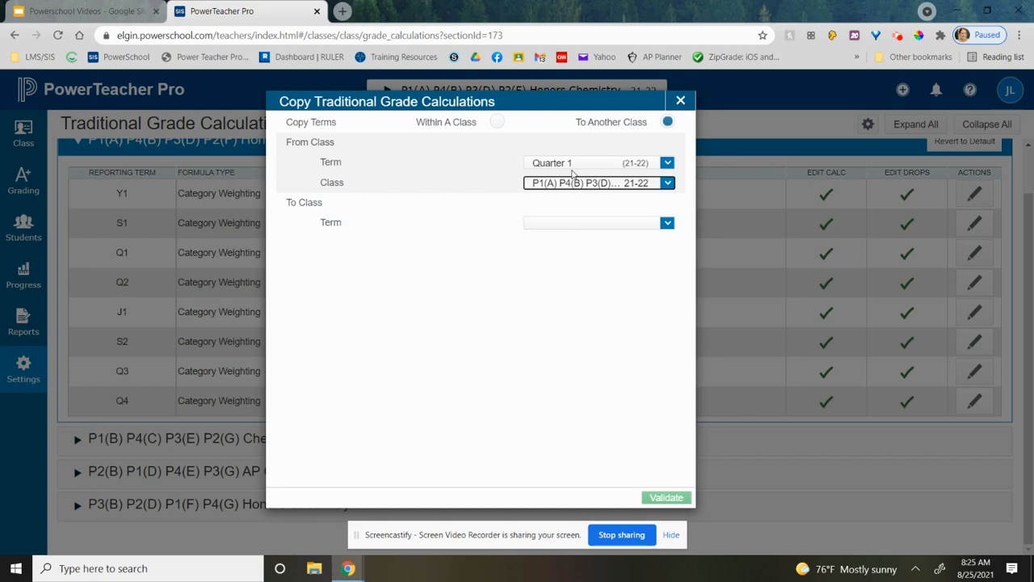
- Copy the calculations to P3(B) P2(D) P1(F) P4(G) Honors Chemistry, using destination term Quarter 1 and recalculating final grades
click(561, 222)
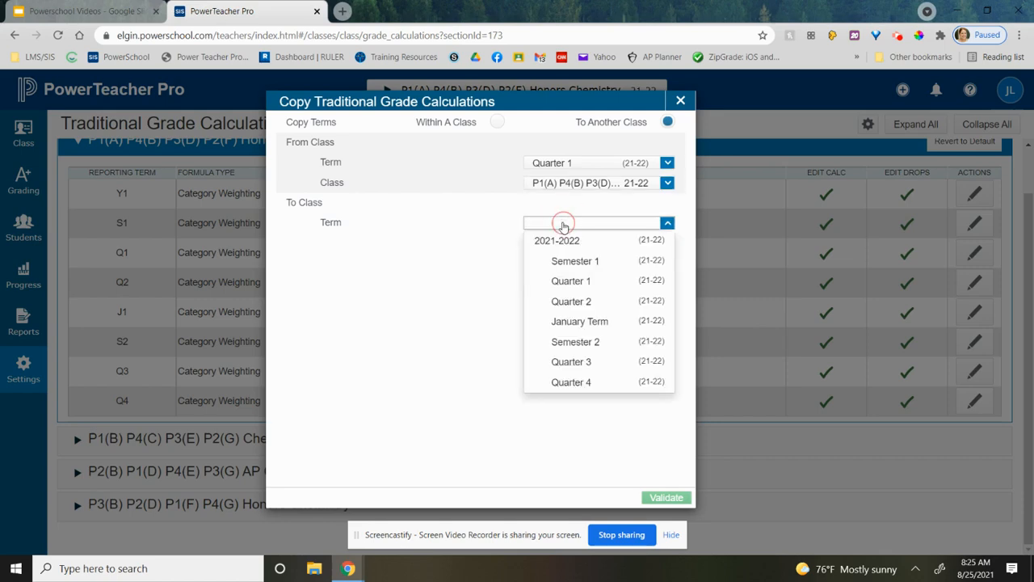
click(570, 280)
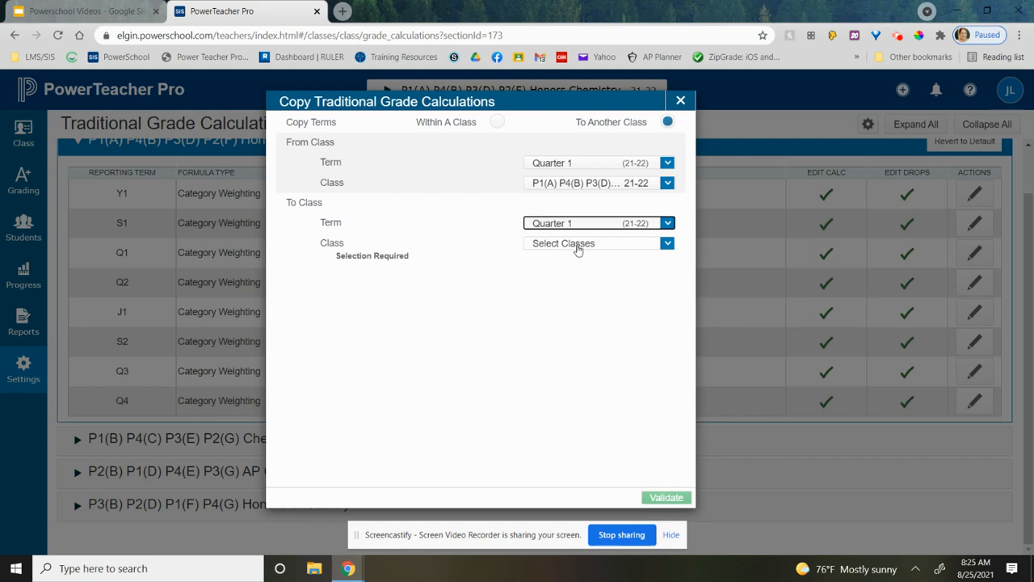
click(577, 243)
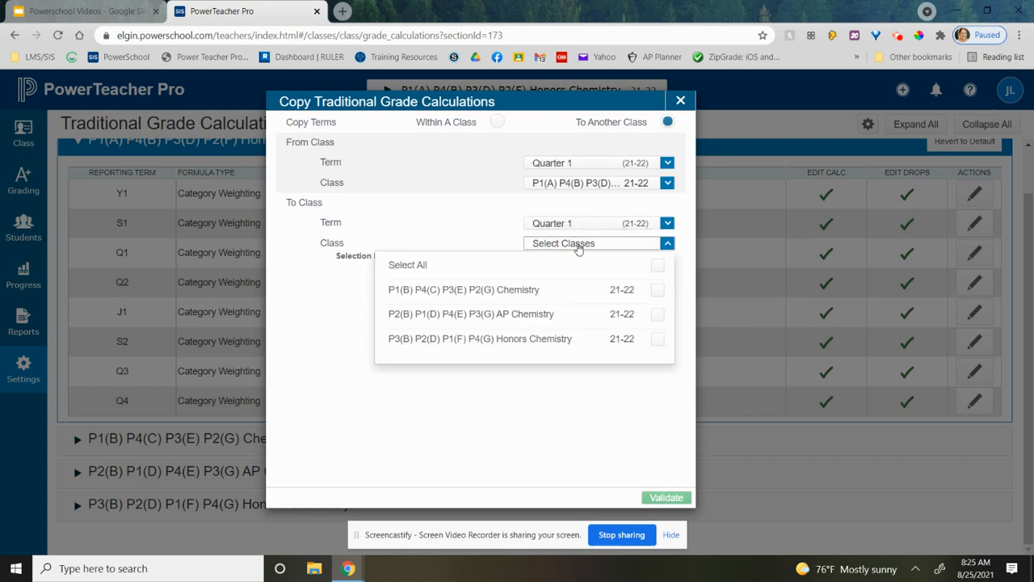
click(658, 339)
click(589, 374)
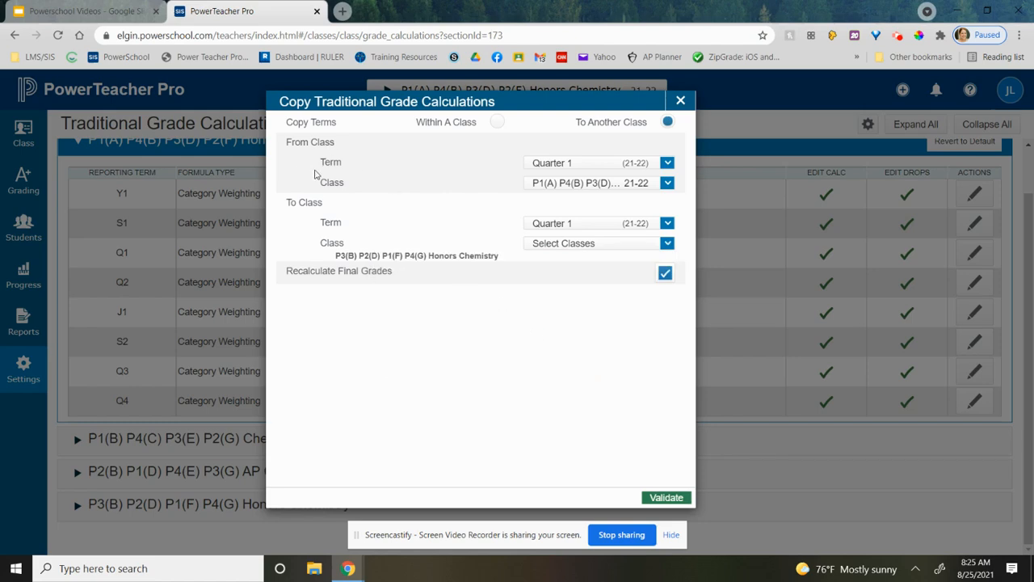
click(683, 495)
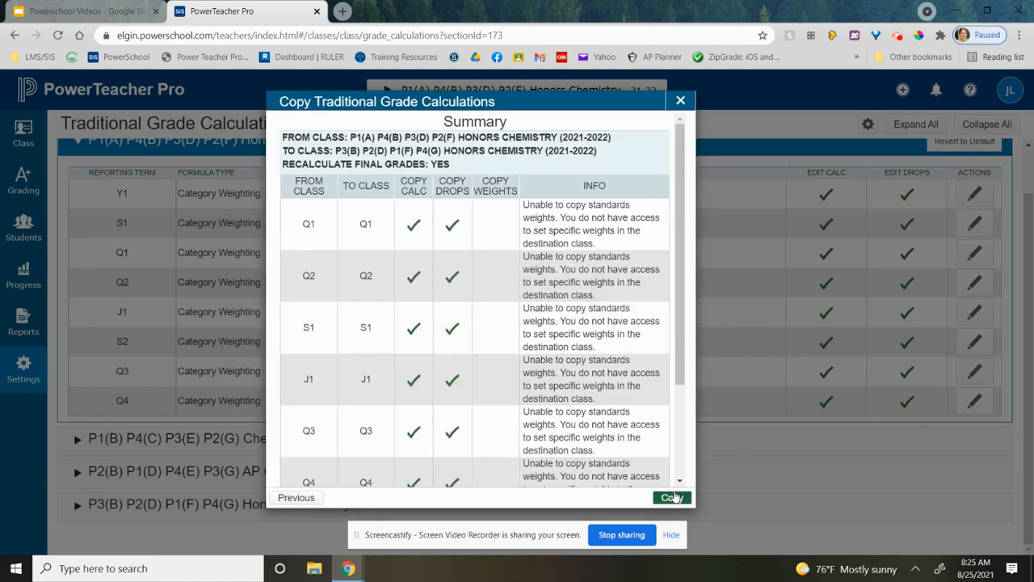
click(674, 498)
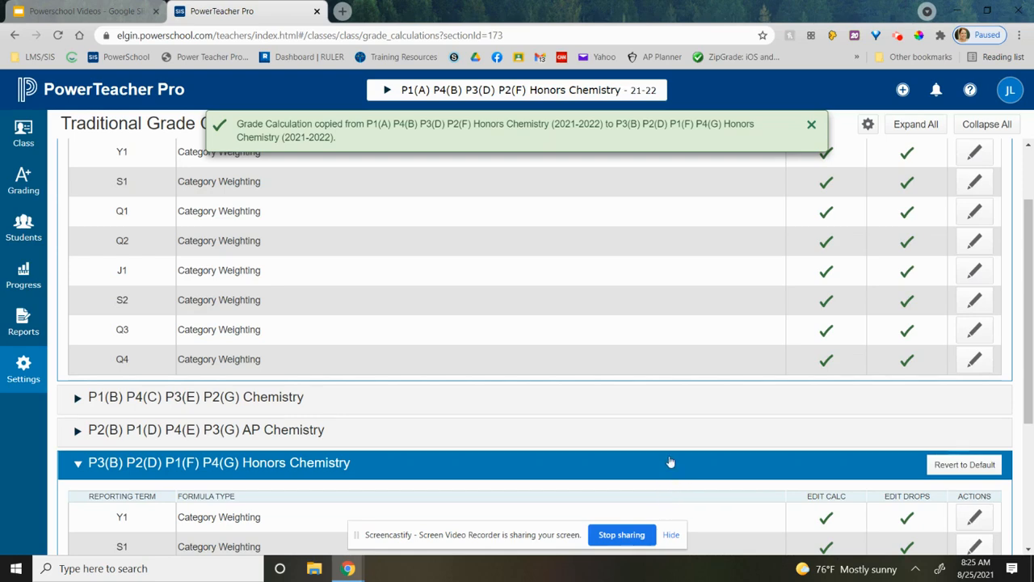
- Compare the formula types listed for P3(B) P2(D) P1(F) P4(G) Honors Chemistry with those of the AP Chemistry class
scroll(674, 424, down, 3)
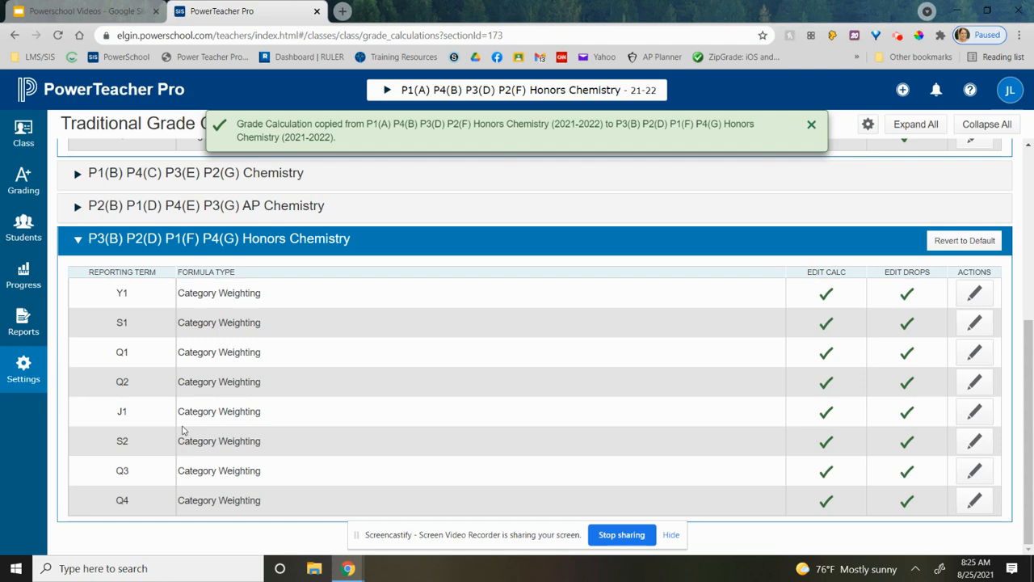
click(329, 209)
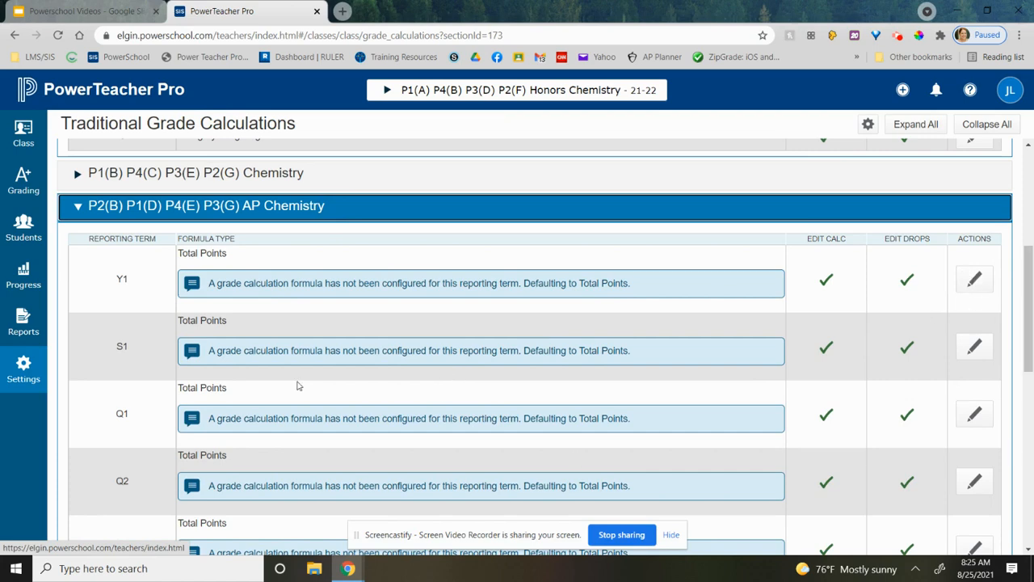
scroll(562, 416, down, 3)
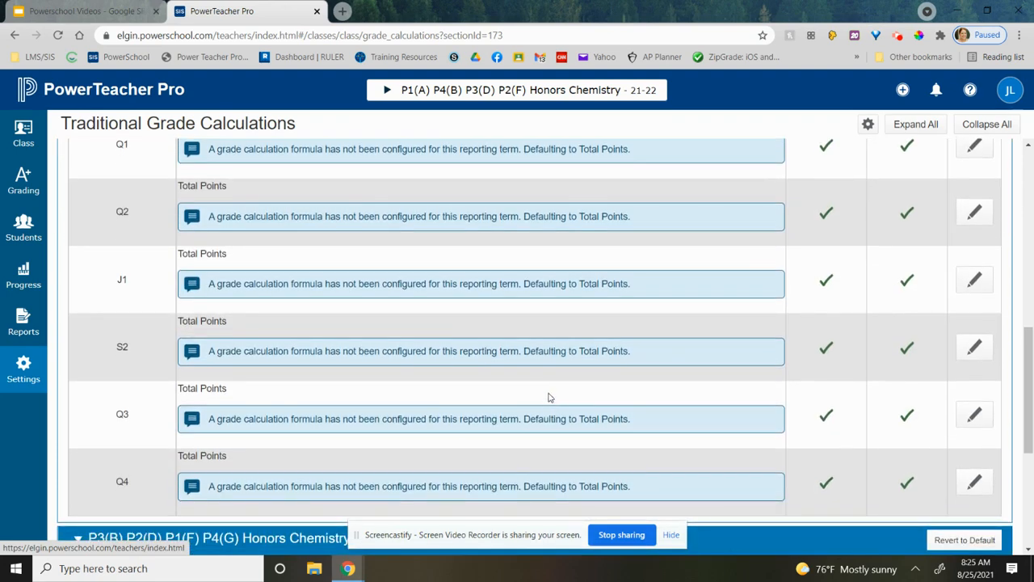
scroll(552, 395, down, 3)
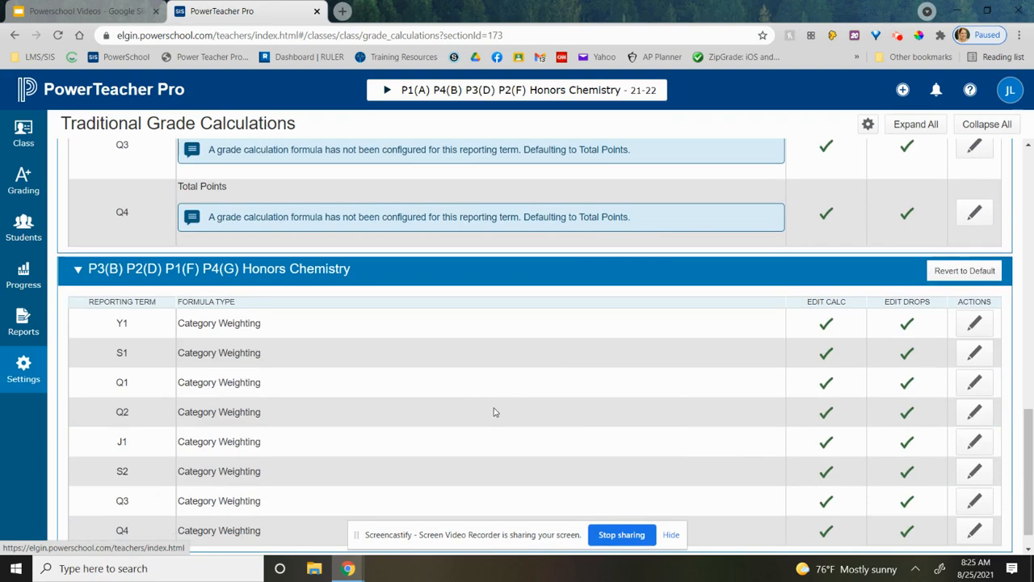
scroll(496, 409, down, 1)
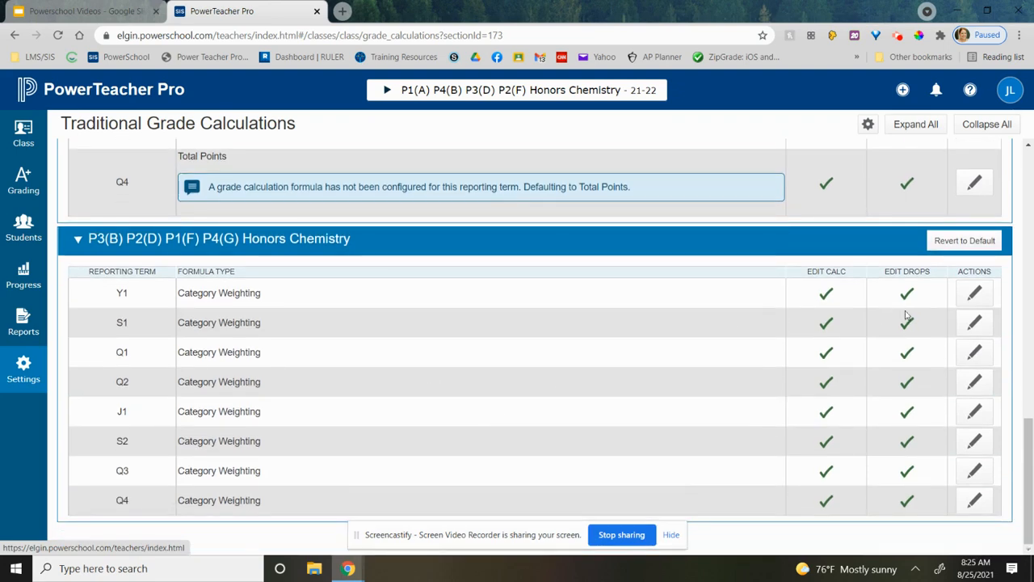